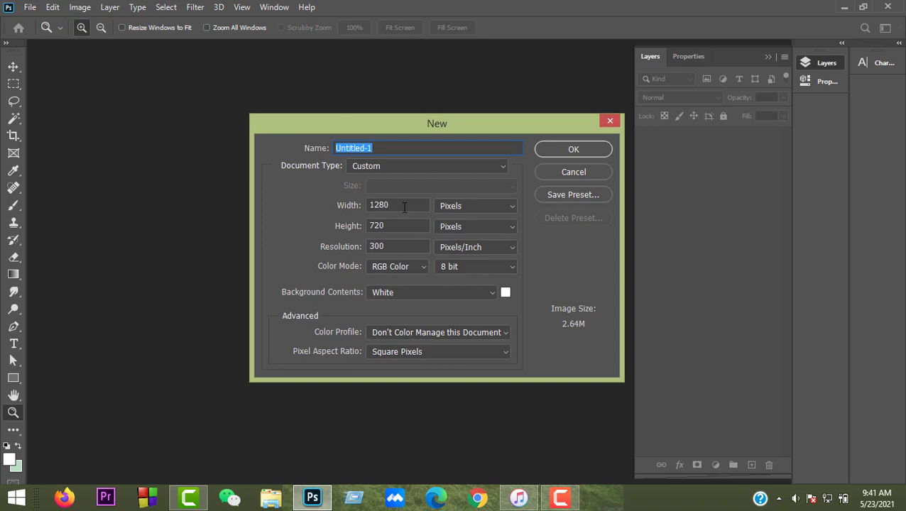
# Create a 1280 by 1280 pixel document at 300 pixels/inch in RGB Color with a white background
pyautogui.moveTo(404, 207); pyautogui.dragTo(343, 207)
pyautogui.moveTo(390, 226); pyautogui.dragTo(332, 226)
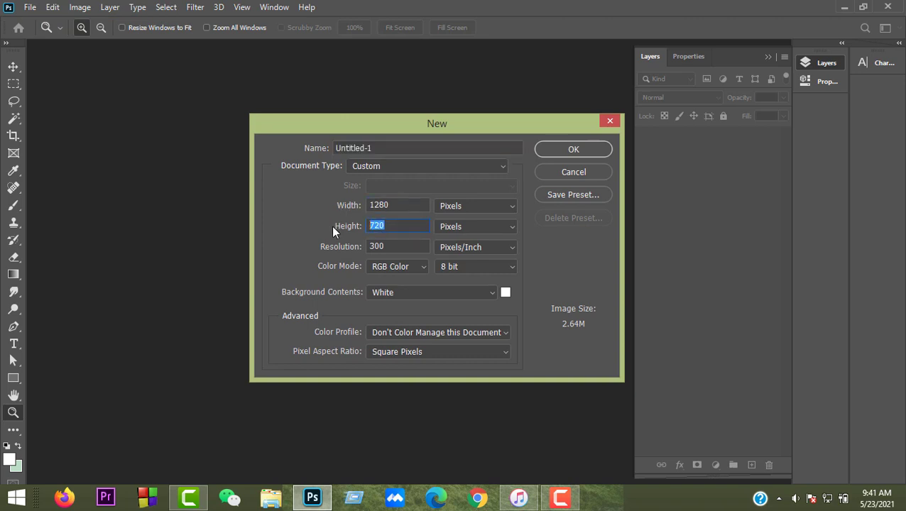
pyautogui.write('1280')
pyautogui.moveTo(402, 248); pyautogui.dragTo(337, 250)
pyautogui.click(398, 268)
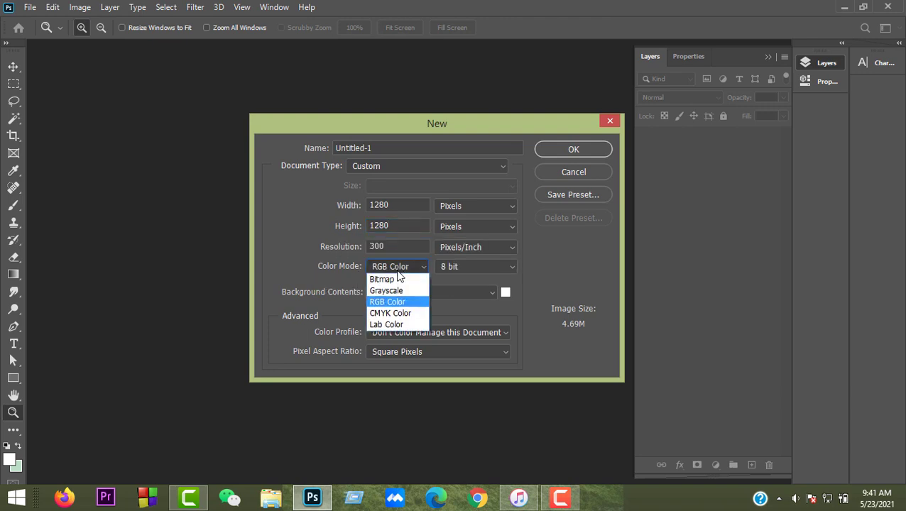
pyautogui.click(397, 304)
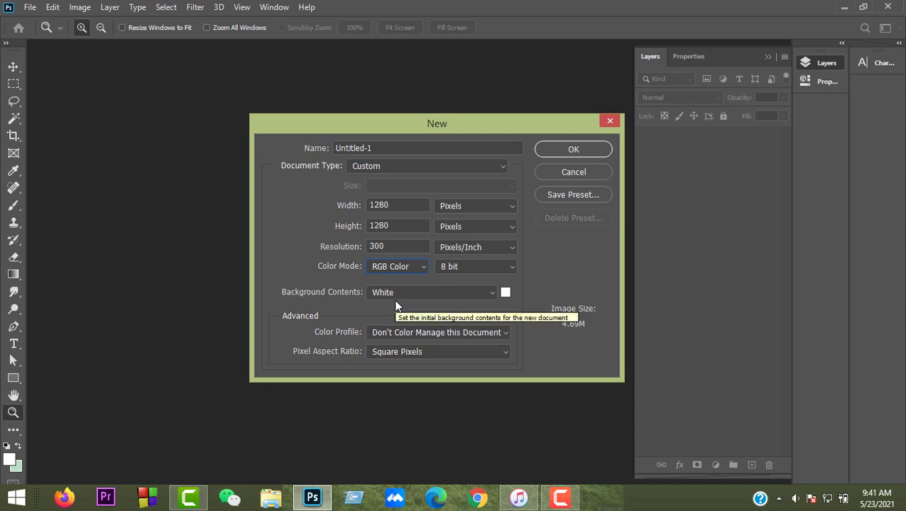
pyautogui.click(578, 148)
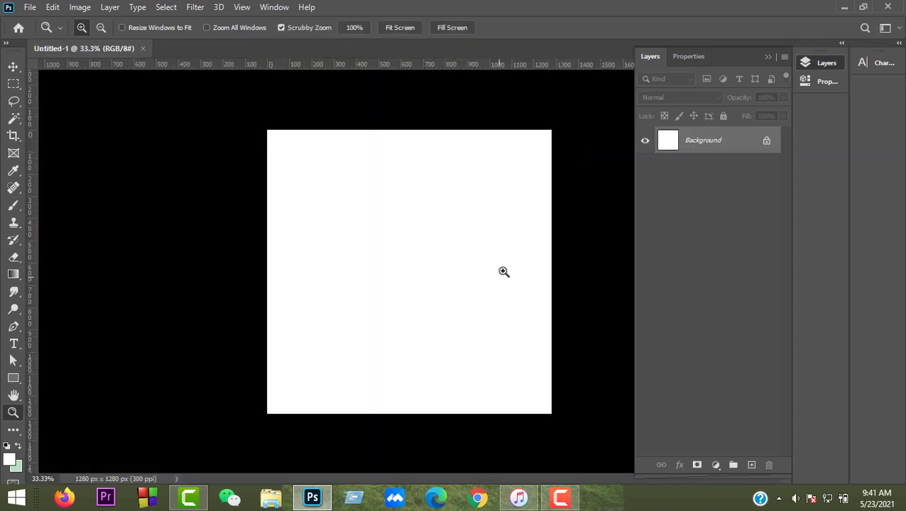
# Open the portrait photo of the woman leaning on a yellow cube and unlock its background layer
pyautogui.click(29, 8)
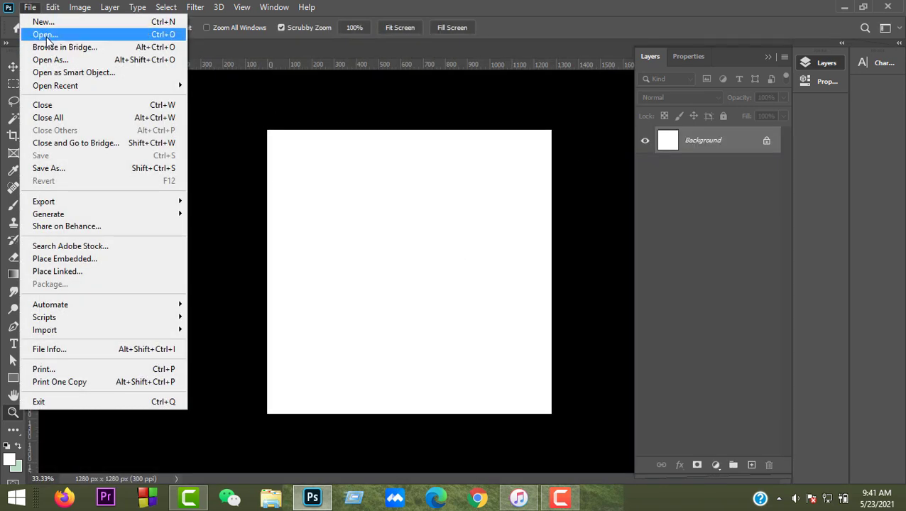
pyautogui.click(44, 35)
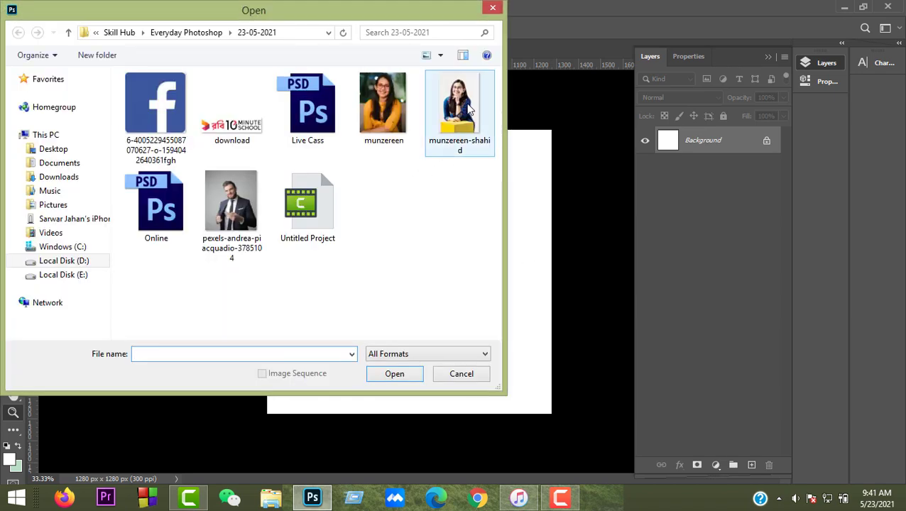
pyautogui.doubleClick(468, 110)
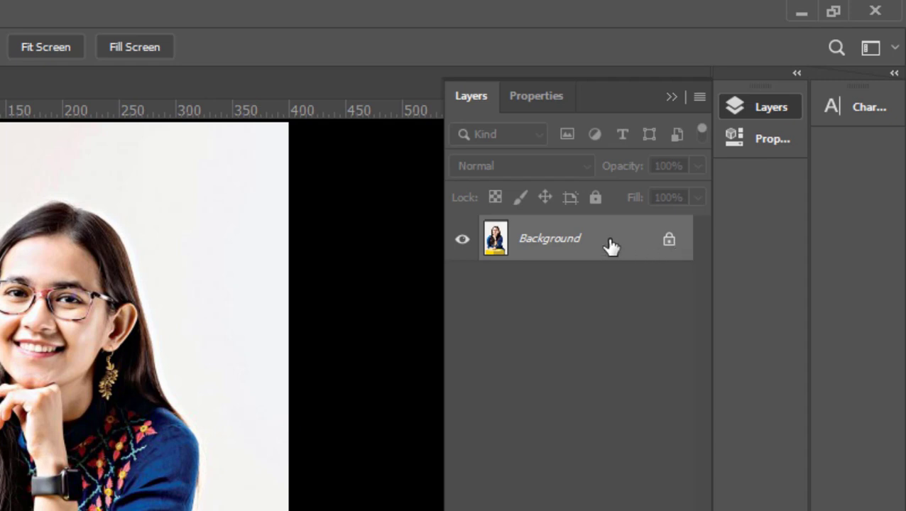
pyautogui.click(669, 241)
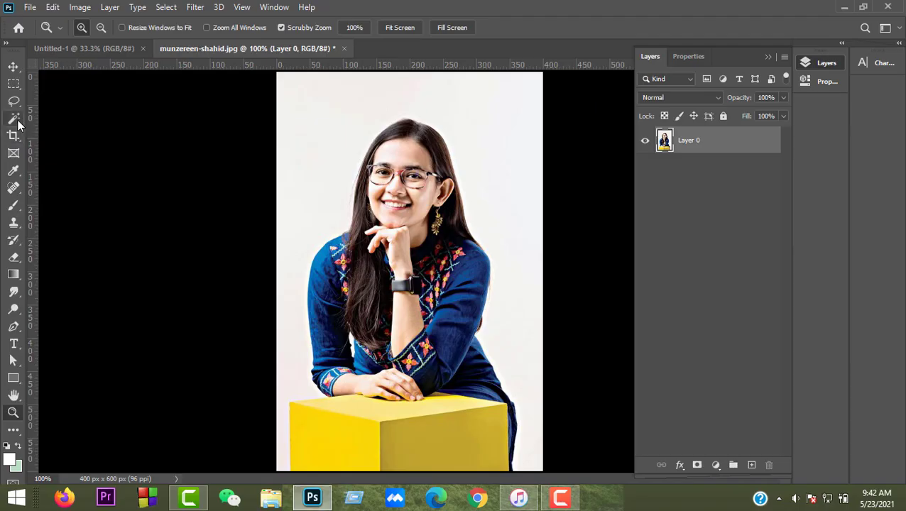
# Try to delete the portrait's plain light backdrop using a contiguous Magic Wand selection with tolerance 50
pyautogui.click(14, 118)
pyautogui.click(60, 146)
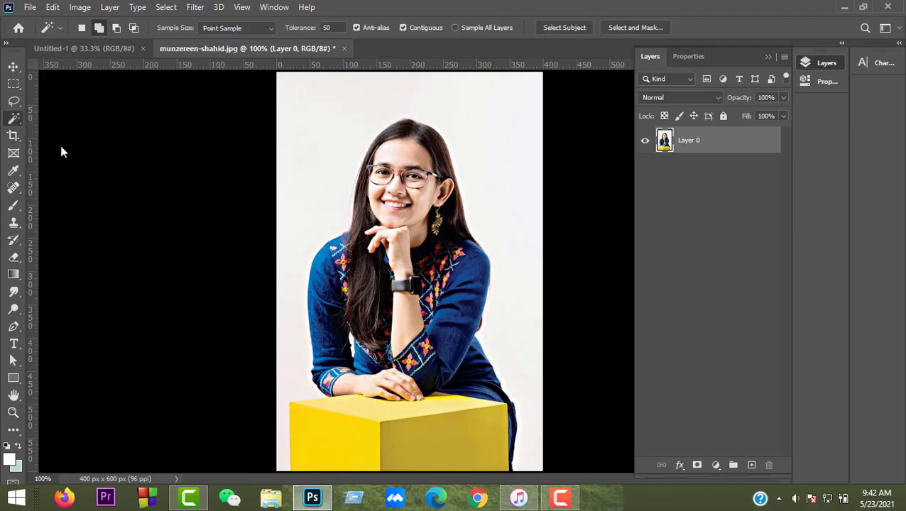
pyautogui.click(336, 133)
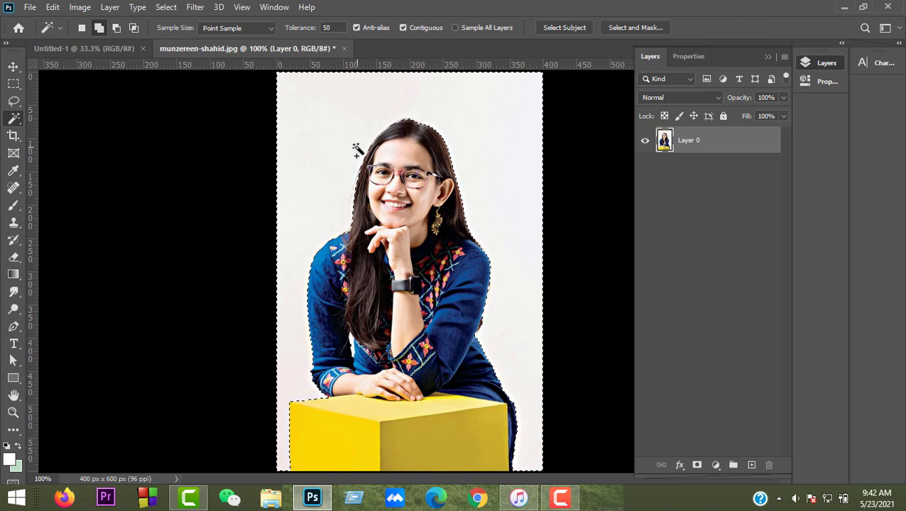
pyautogui.press('Delete')
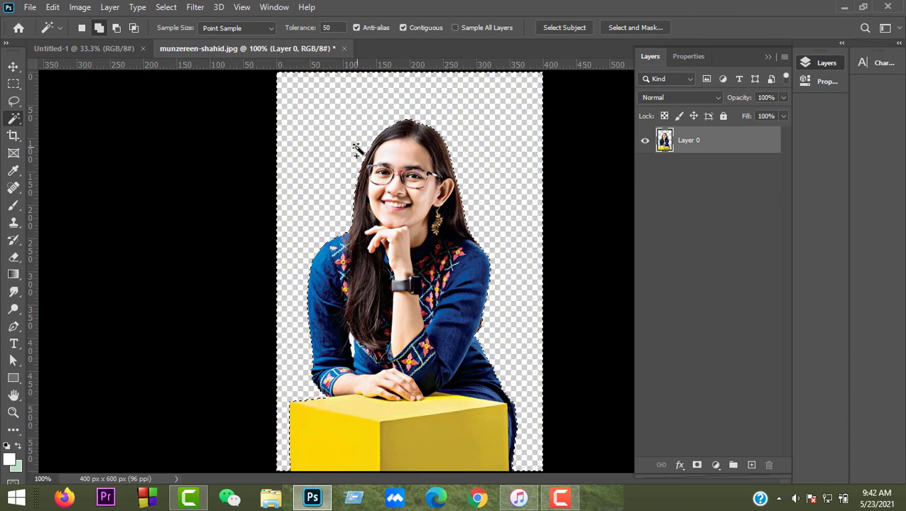
pyautogui.hotkey('ctrl', 'z')
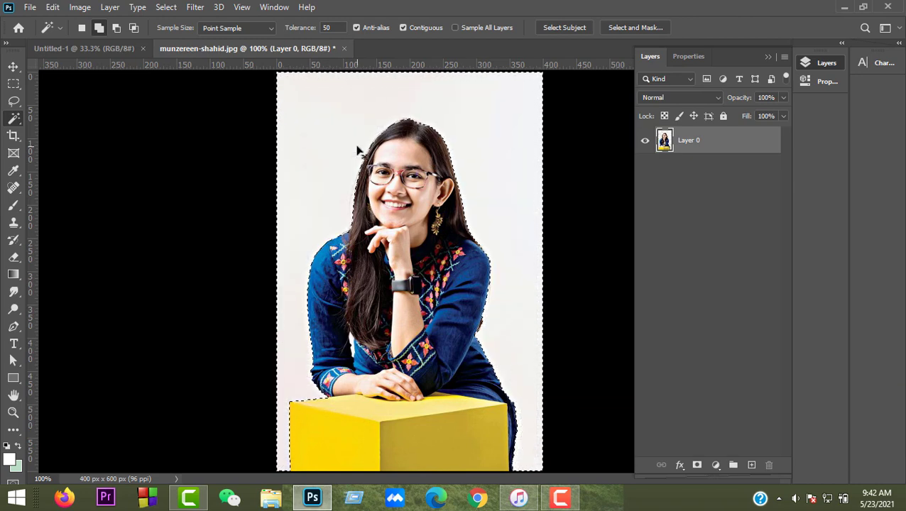
pyautogui.hotkey('ctrl', 'd')
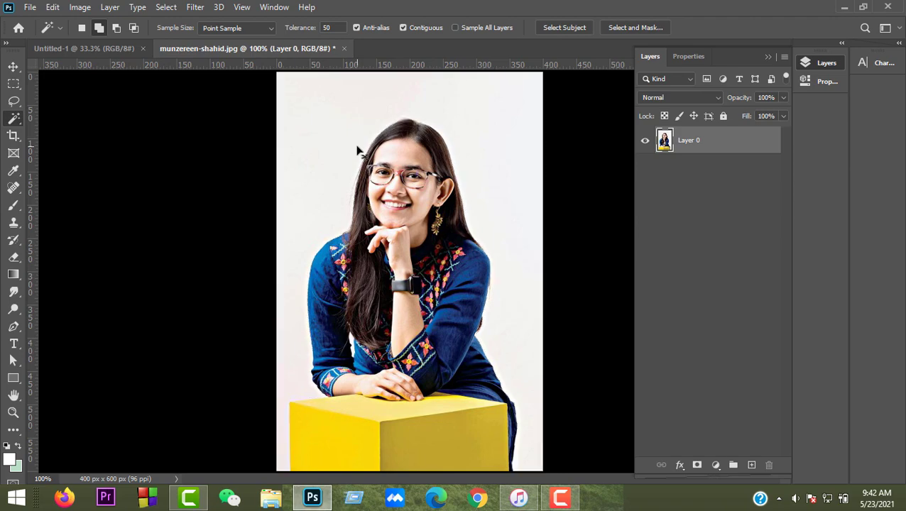
# Select the woman and the yellow cube with the Quick Selection tool, using a 21 px brush that adds to the selection
pyautogui.rightClick(14, 118)
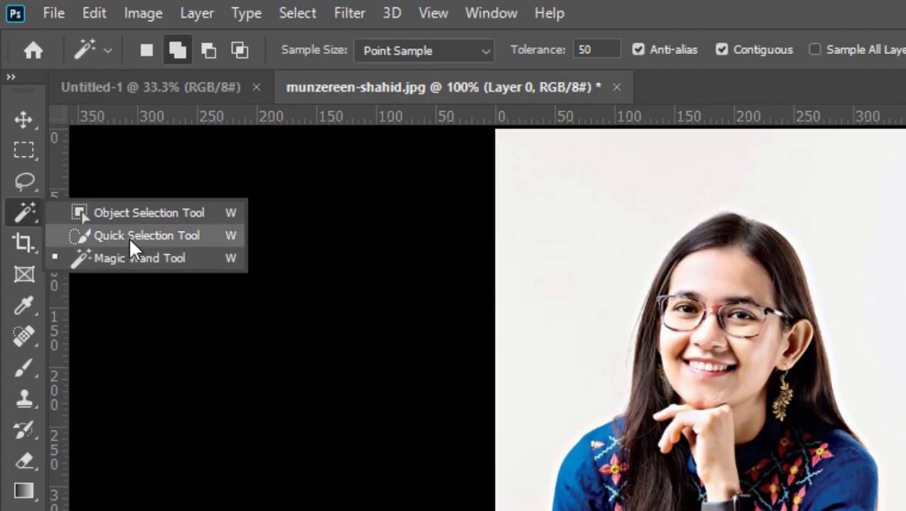
pyautogui.click(131, 241)
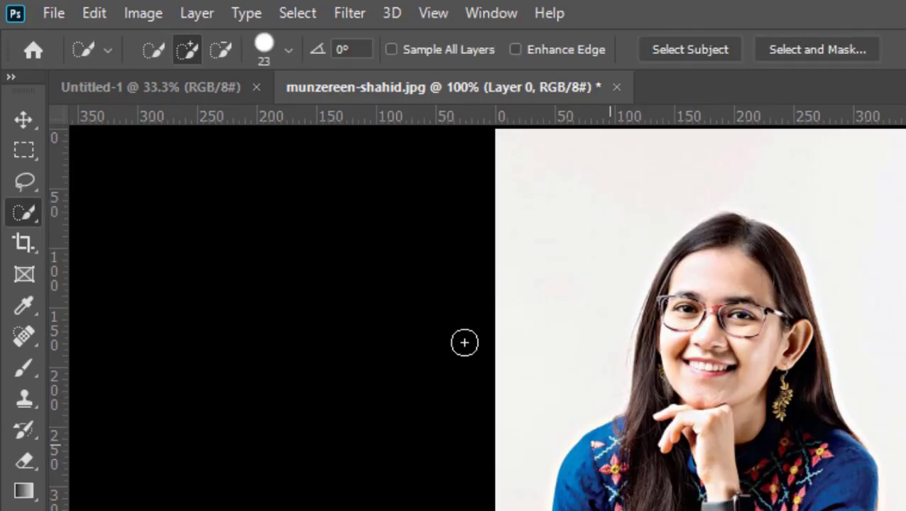
pyautogui.click(188, 44)
pyautogui.click(289, 50)
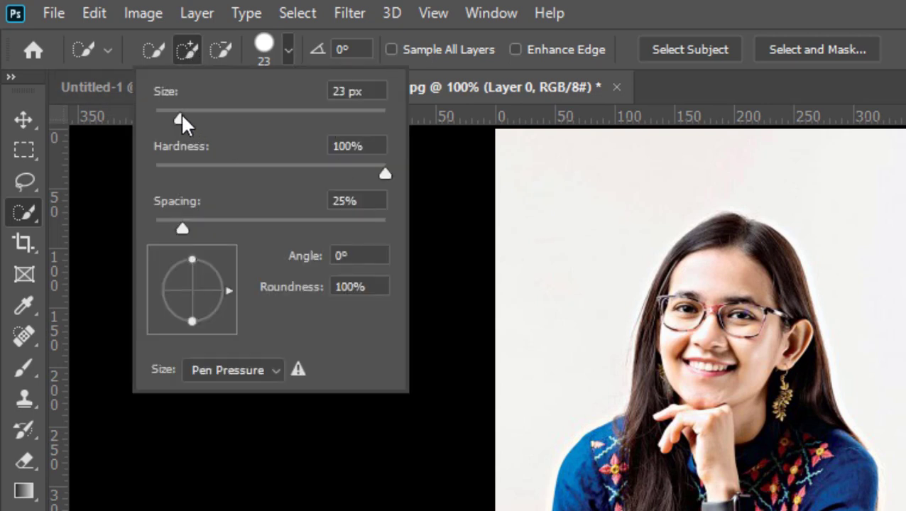
pyautogui.moveTo(184, 120); pyautogui.dragTo(179, 125)
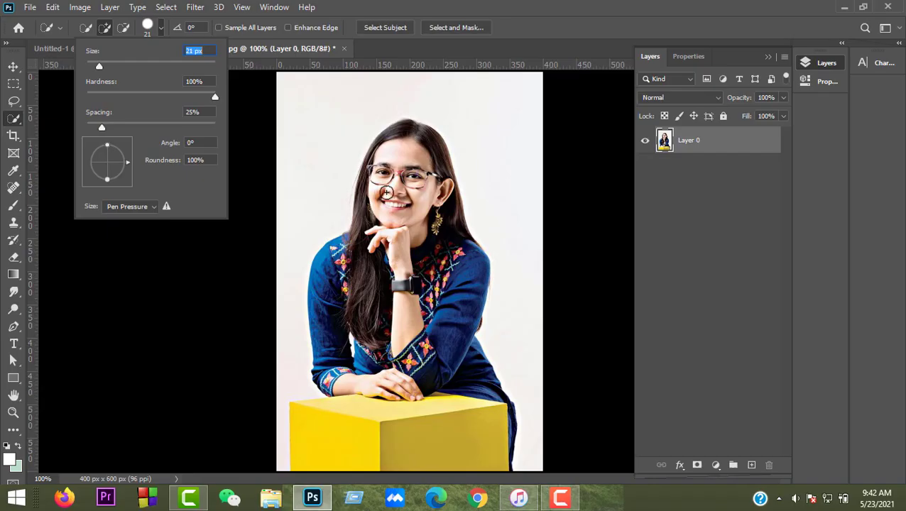
pyautogui.click(400, 164)
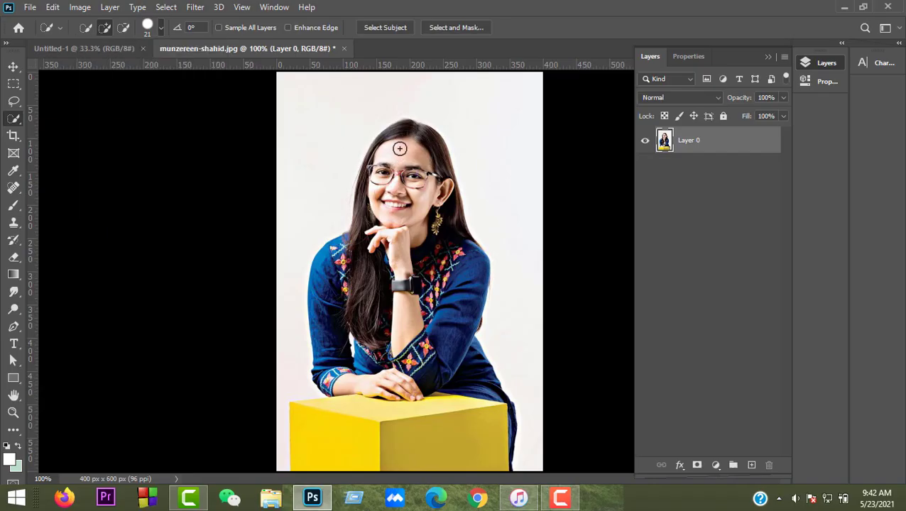
pyautogui.moveTo(401, 148)
pyautogui.mouseDown()
pyautogui.moveTo(396, 190)
pyautogui.moveTo(397, 163)
pyautogui.moveTo(434, 202)
pyautogui.mouseUp()
pyautogui.moveTo(424, 282)
pyautogui.mouseDown()
pyautogui.moveTo(429, 437)
pyautogui.moveTo(418, 323)
pyautogui.mouseUp()
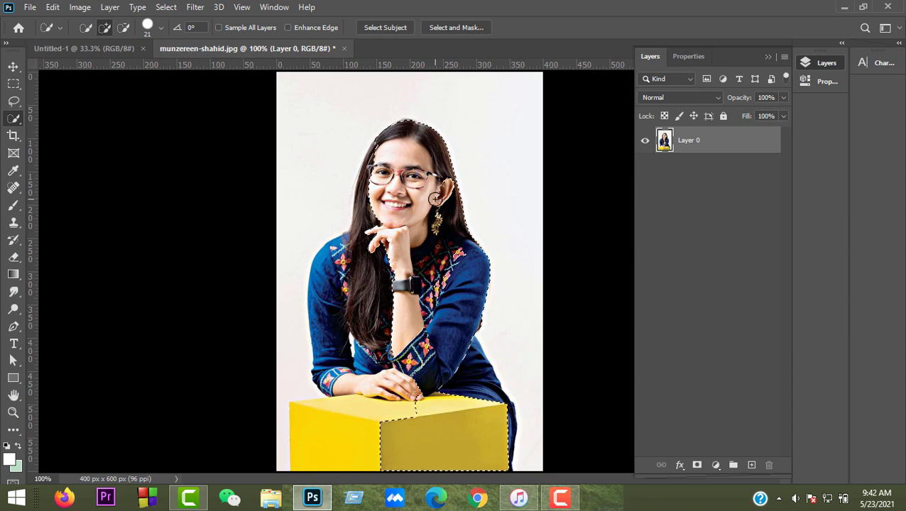
pyautogui.moveTo(487, 432); pyautogui.dragTo(377, 395)
pyautogui.moveTo(352, 277)
pyautogui.mouseDown()
pyautogui.moveTo(355, 337)
pyautogui.moveTo(334, 348)
pyautogui.moveTo(337, 391)
pyautogui.moveTo(322, 355)
pyautogui.moveTo(324, 289)
pyautogui.moveTo(364, 198)
pyautogui.mouseUp()
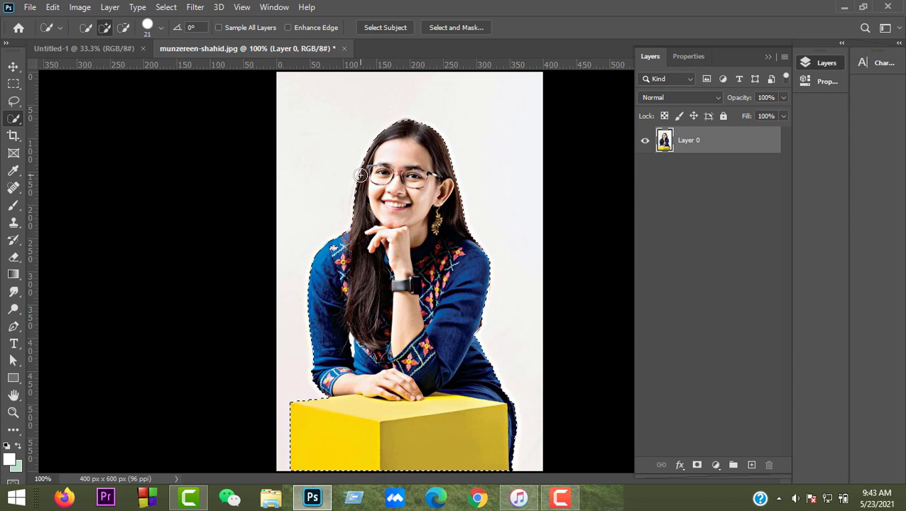
# Hide the backdrop around the selected woman and cube with a layer mask
pyautogui.press('Delete')
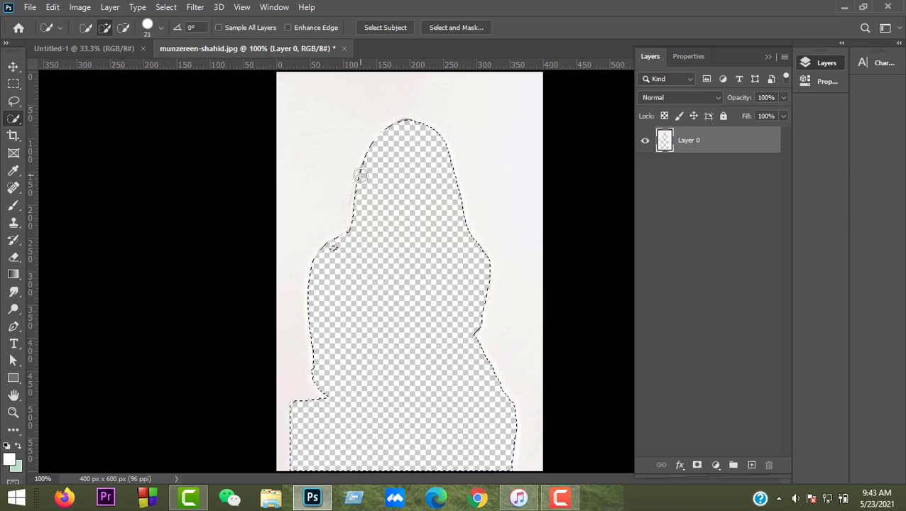
pyautogui.hotkey('ctrl', 'z')
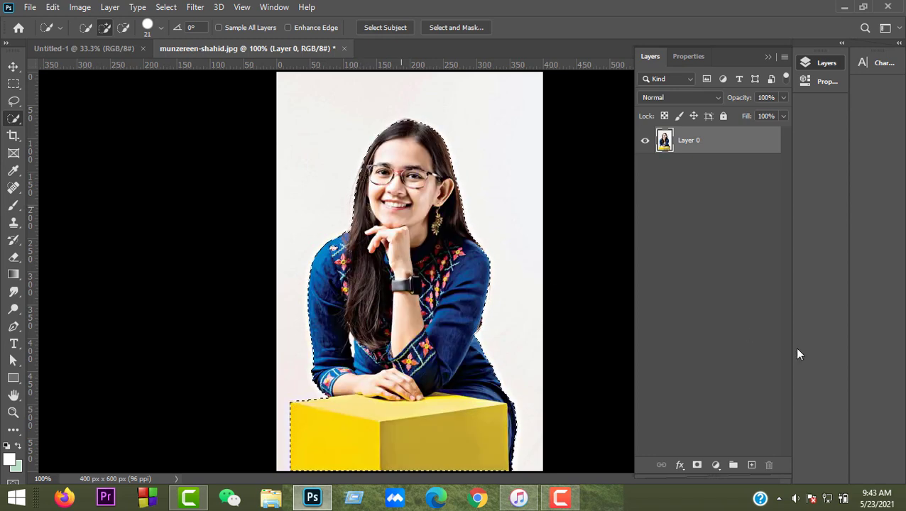
pyautogui.click(698, 466)
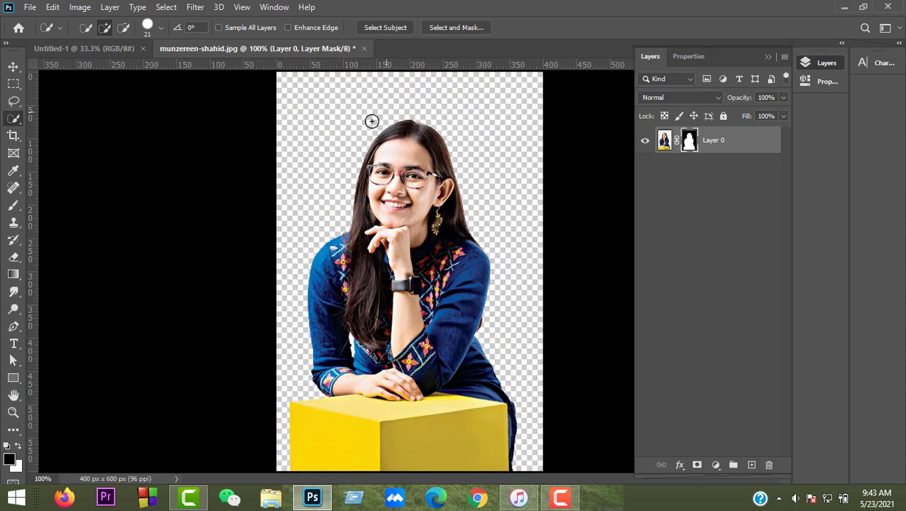
# Move the masked portrait into the Untitled-1 document and scale it to about 190% at the canvas's lower-right corner
pyautogui.click(12, 64)
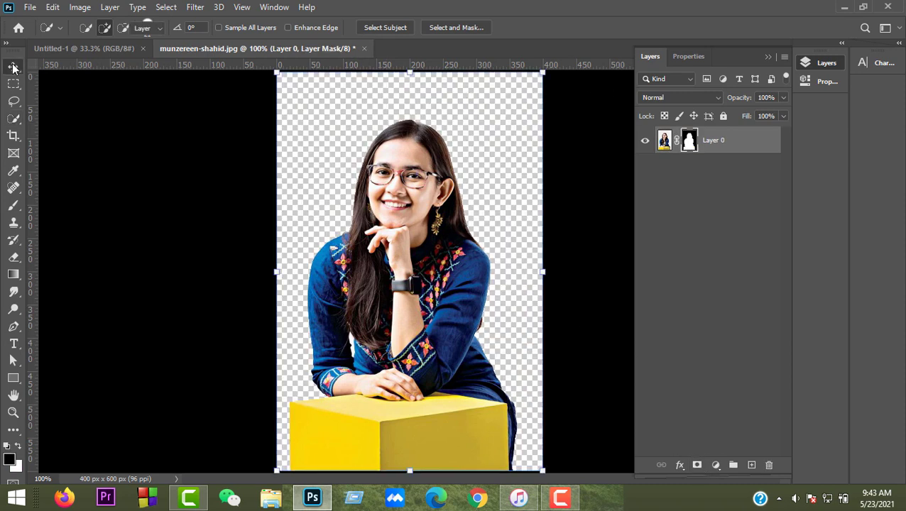
pyautogui.moveTo(348, 192); pyautogui.dragTo(519, 349)
pyautogui.click(466, 279)
pyautogui.moveTo(466, 279); pyautogui.dragTo(487, 281)
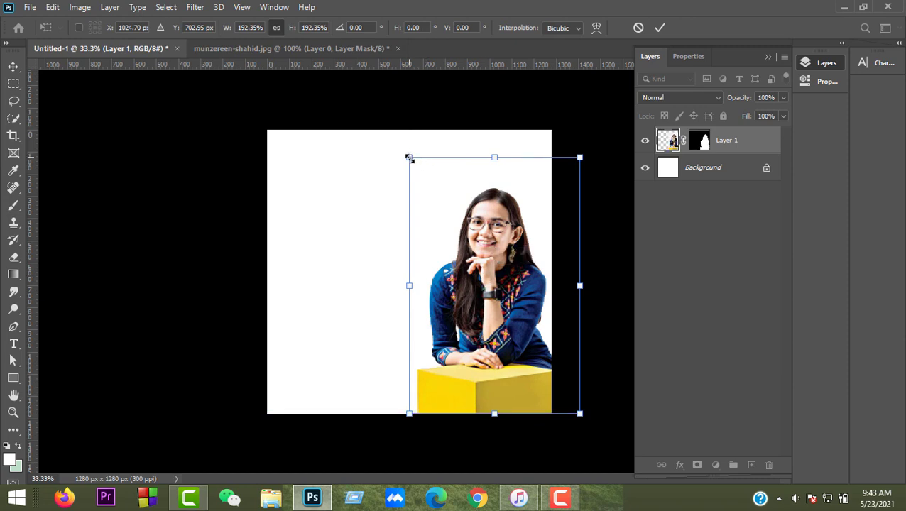
pyautogui.moveTo(409, 158); pyautogui.dragTo(411, 160)
pyautogui.click(659, 26)
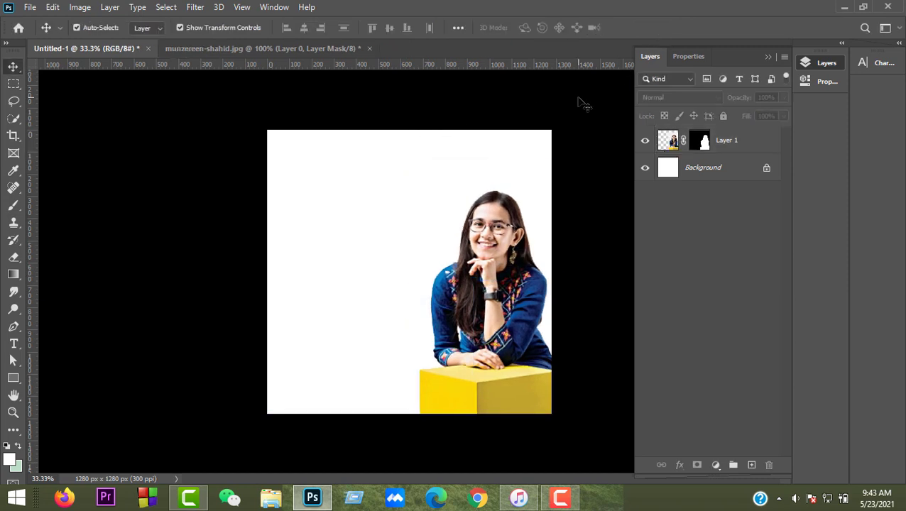
# Embed the 10 Minute School logo image "download", scale it to 57.32%, and shift it slightly right on the canvas
pyautogui.click(29, 7)
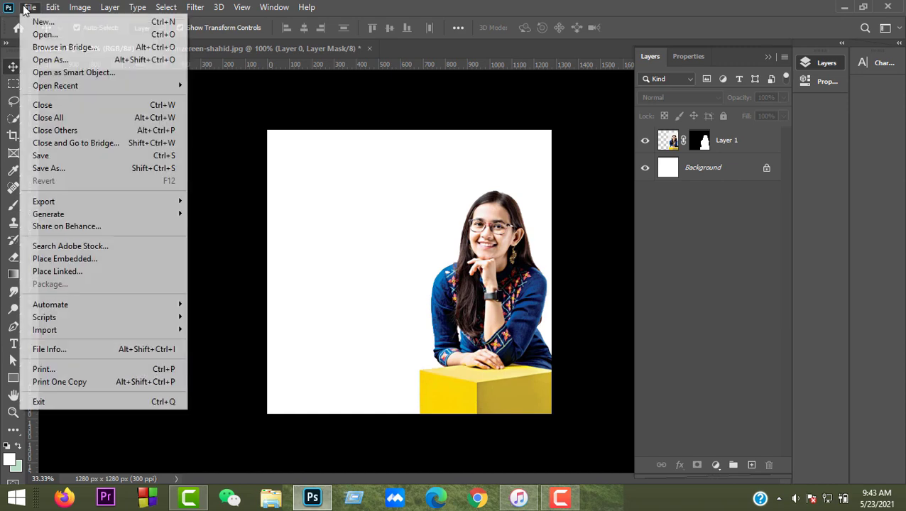
pyautogui.click(64, 259)
pyautogui.doubleClick(234, 126)
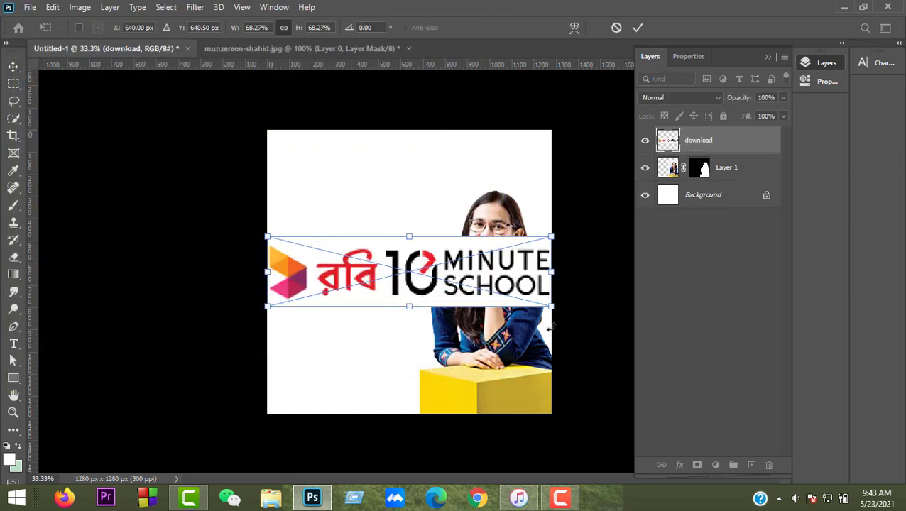
pyautogui.moveTo(553, 307); pyautogui.dragTo(506, 295)
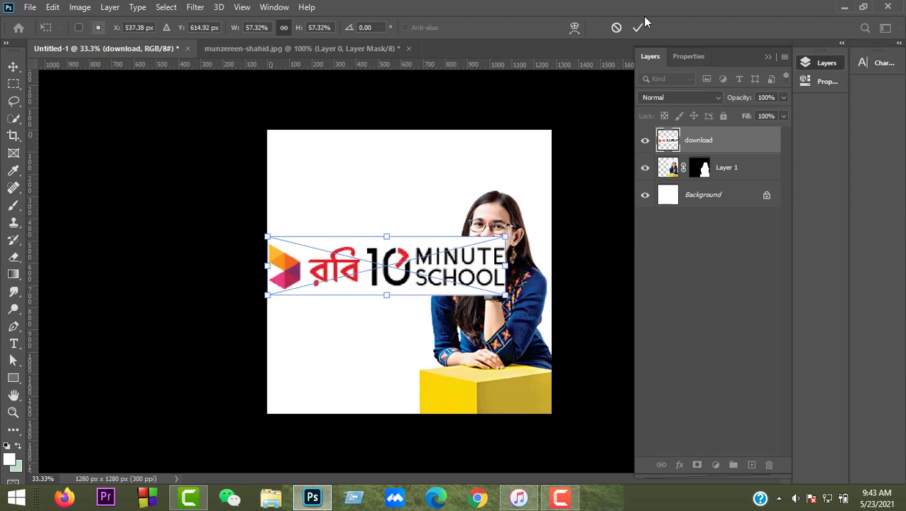
pyautogui.click(644, 29)
pyautogui.moveTo(451, 304); pyautogui.dragTo(474, 288)
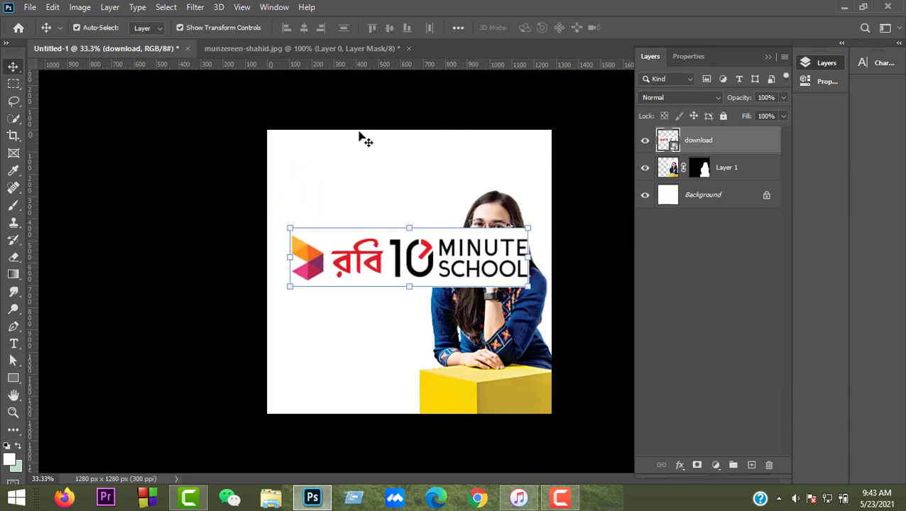
pyautogui.moveTo(469, 261)
pyautogui.mouseDown()
pyautogui.moveTo(474, 324)
pyautogui.moveTo(501, 281)
pyautogui.moveTo(486, 297)
pyautogui.moveTo(468, 277)
pyautogui.moveTo(465, 171)
pyautogui.moveTo(462, 196)
pyautogui.moveTo(479, 255)
pyautogui.mouseUp()
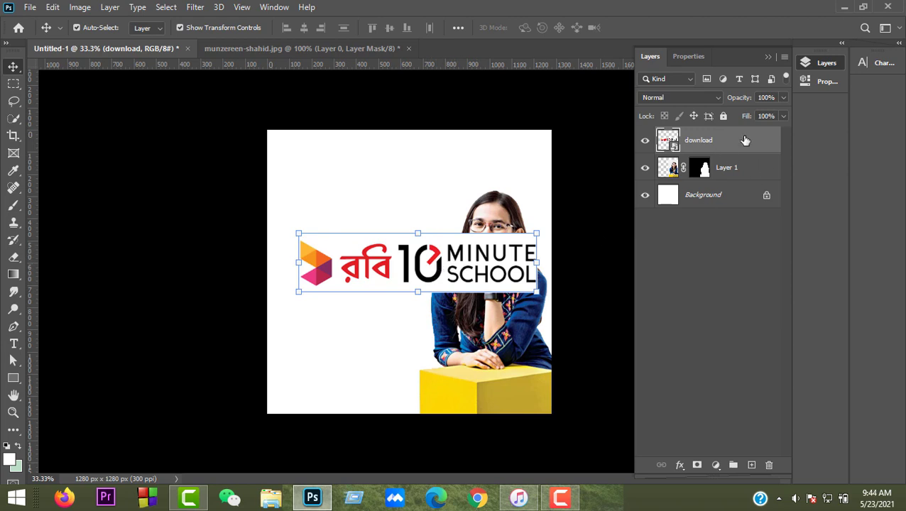
# Rasterize the logo layer and move the logo up to the upper part of the canvas
pyautogui.click(645, 140)
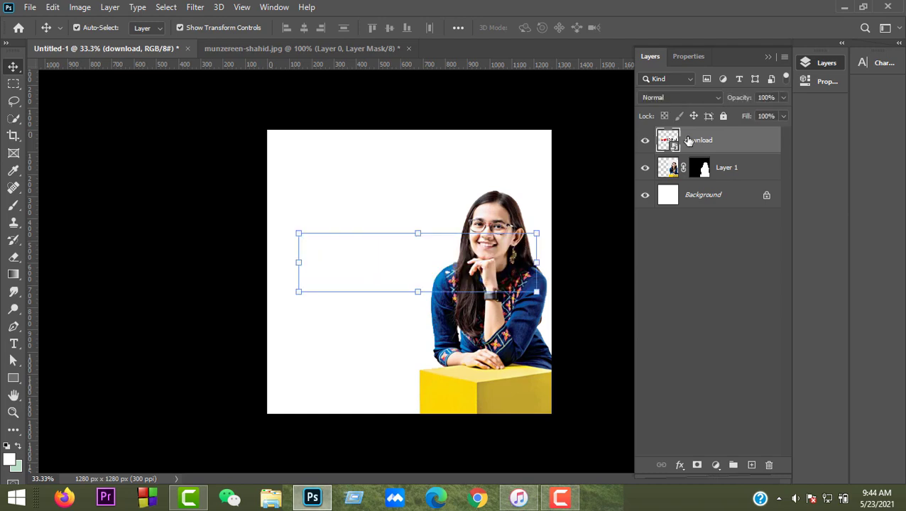
pyautogui.click(645, 141)
pyautogui.rightClick(746, 140)
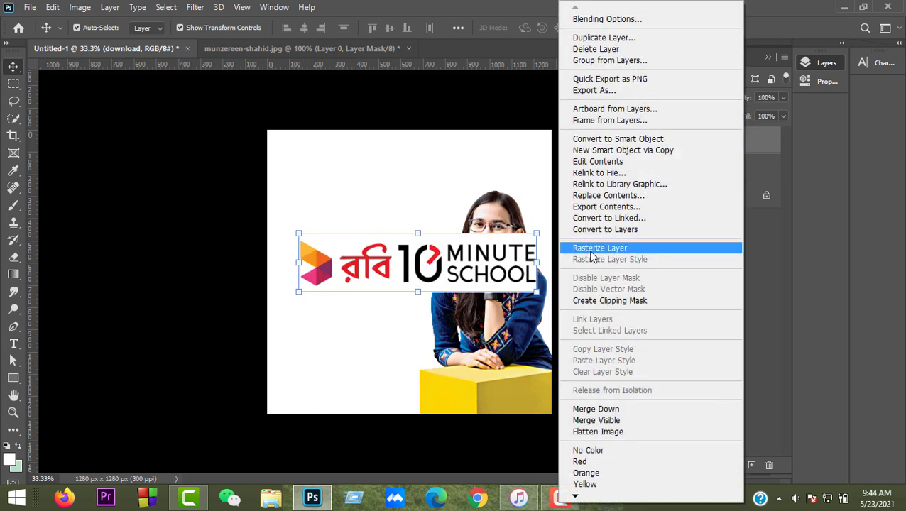
pyautogui.click(627, 249)
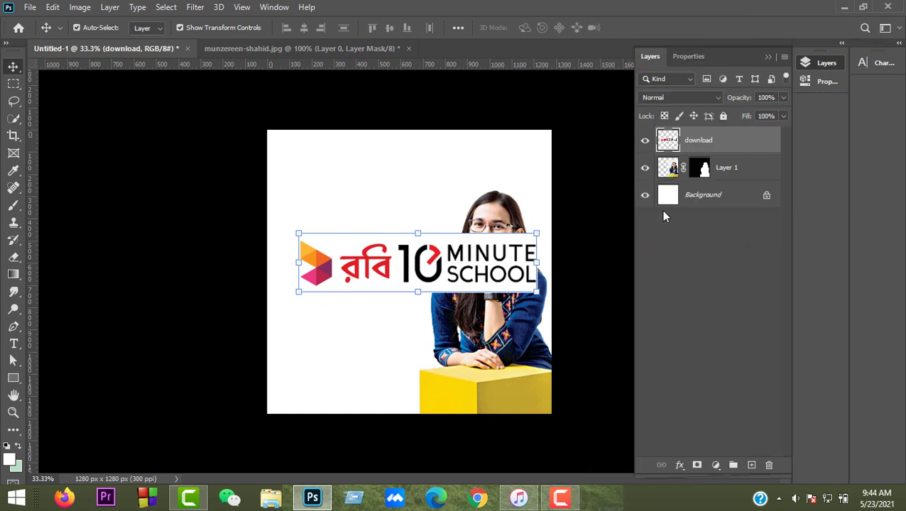
pyautogui.moveTo(500, 257); pyautogui.dragTo(480, 192)
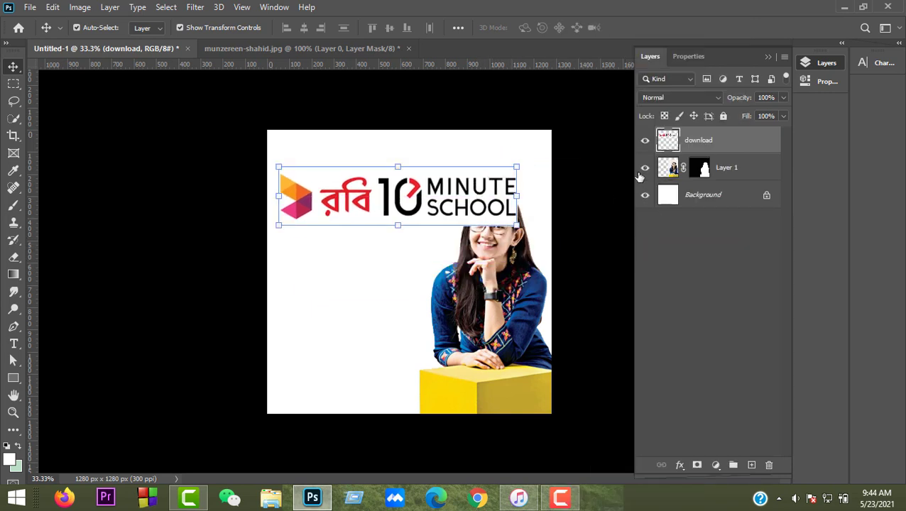
# Hide Layer 1 and the Background layer, and move the logo slightly down and to the right on the canvas
pyautogui.click(645, 168)
pyautogui.click(645, 194)
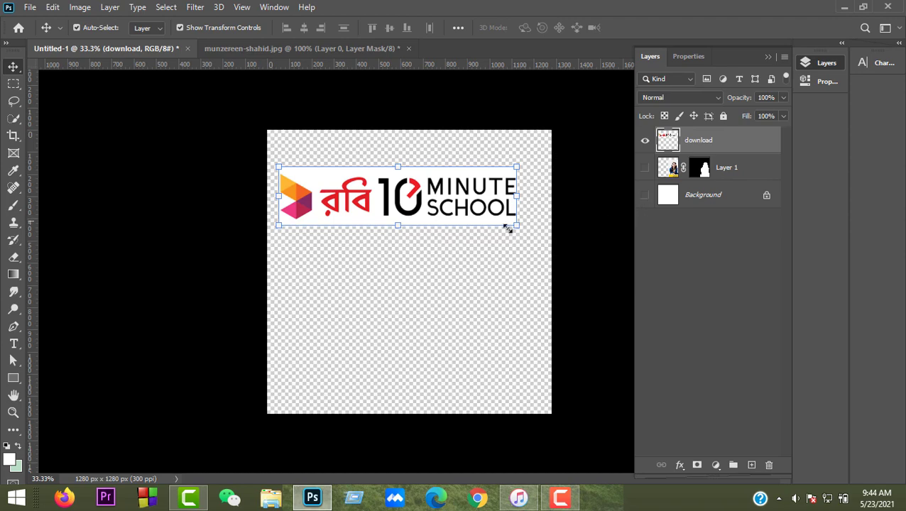
pyautogui.moveTo(413, 191); pyautogui.dragTo(424, 206)
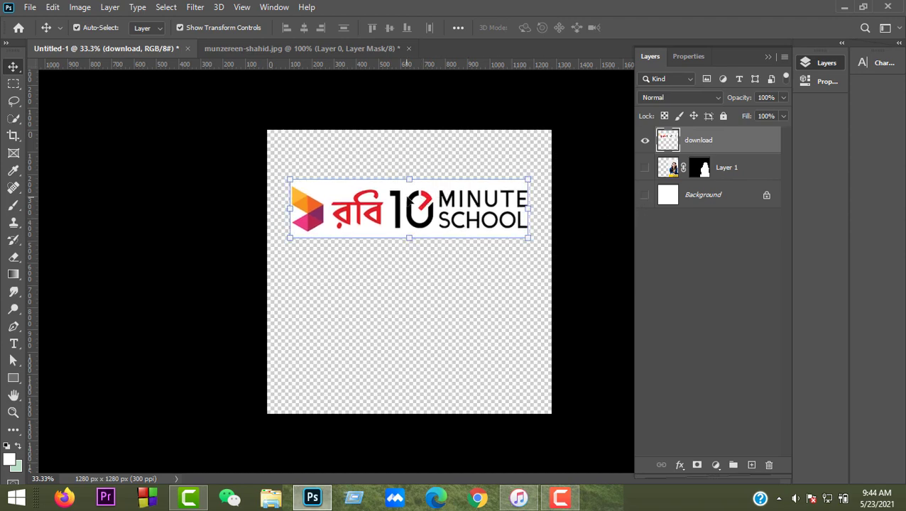
# Select the white backdrop around the logo with the Magic Wand at tolerance 50, delete it, and clear the selection
pyautogui.scroll(3, 409, 199)
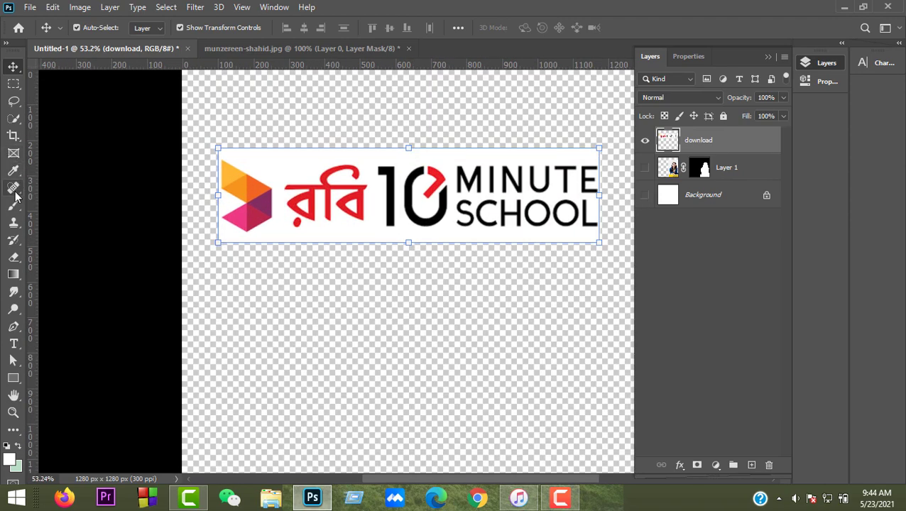
pyautogui.click(13, 118)
pyautogui.rightClick(8, 194)
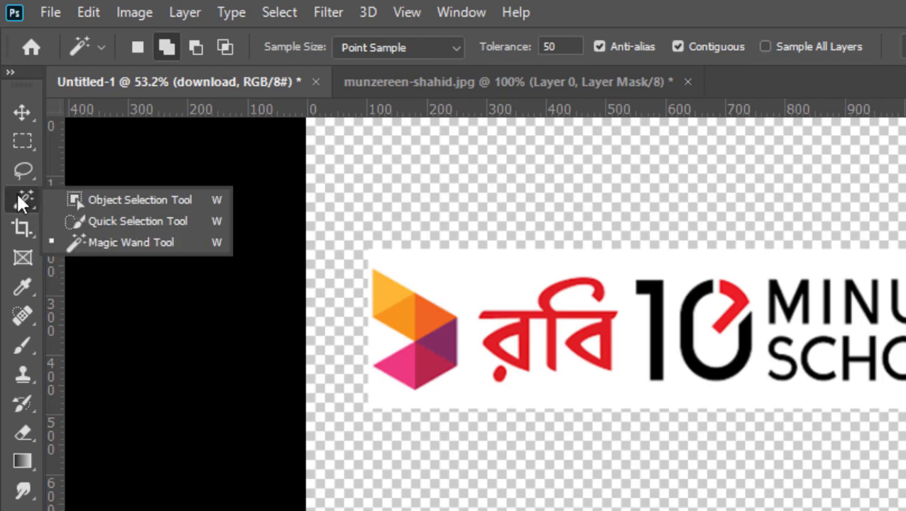
pyautogui.click(102, 244)
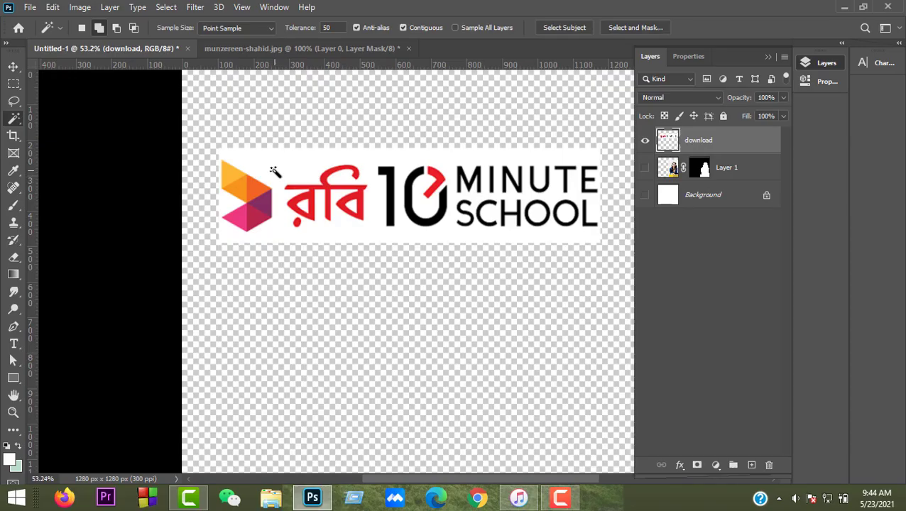
pyautogui.click(304, 166)
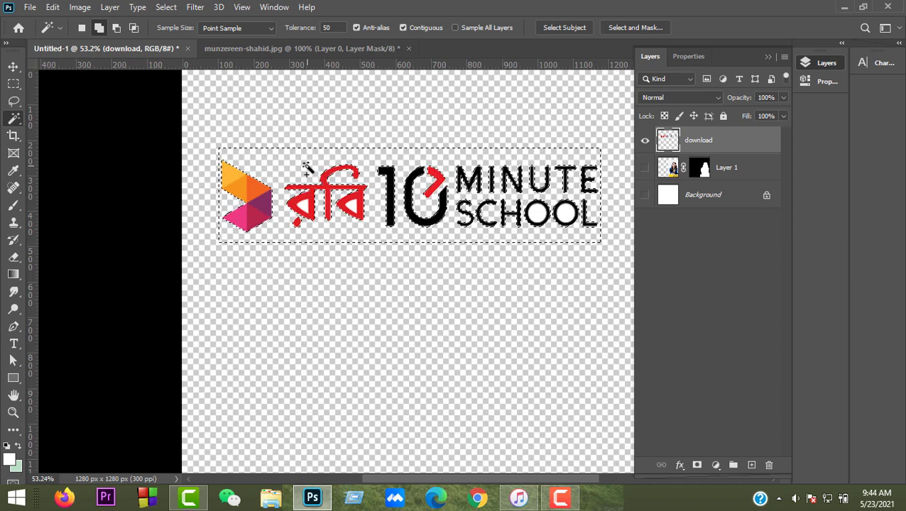
pyautogui.hotkey('ctrl', 'd')
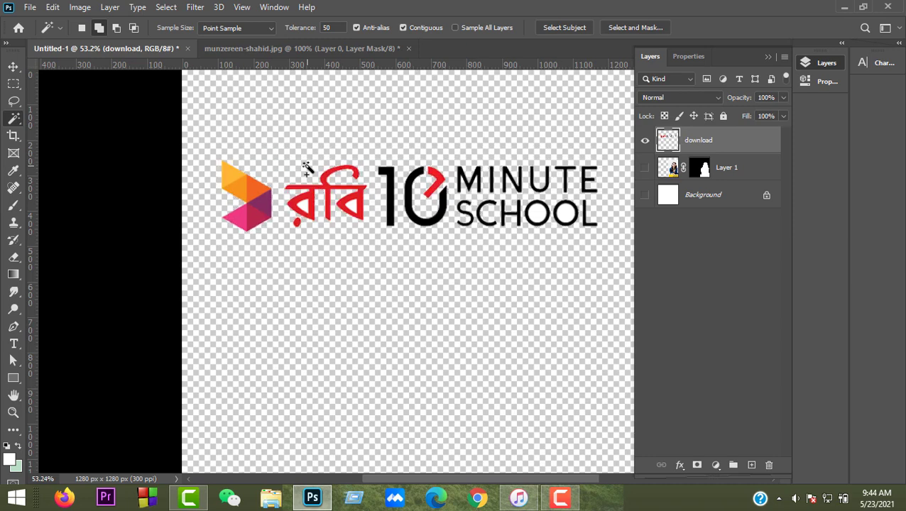
# Select and delete the white areas enclosed by the logo's red Bengali letters and both O's in SCHOOL, and clear the selection
pyautogui.scroll(2, 581, 233)
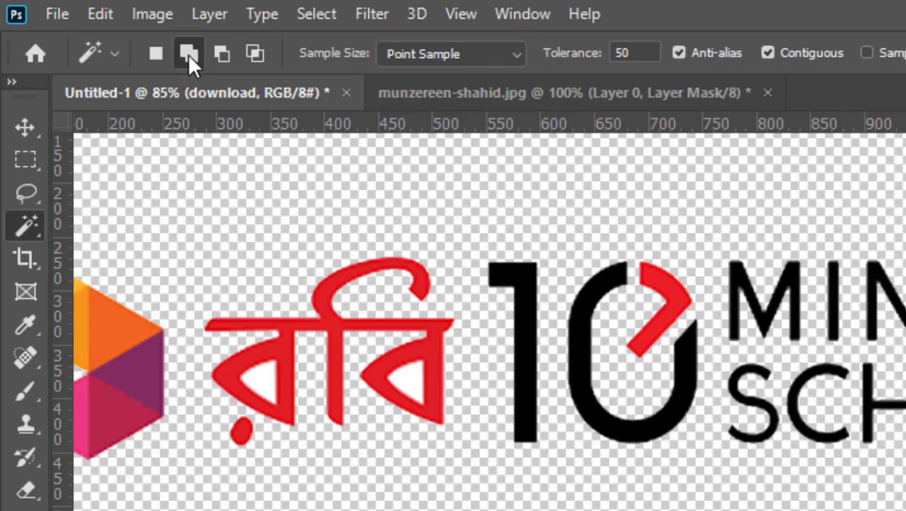
pyautogui.click(187, 54)
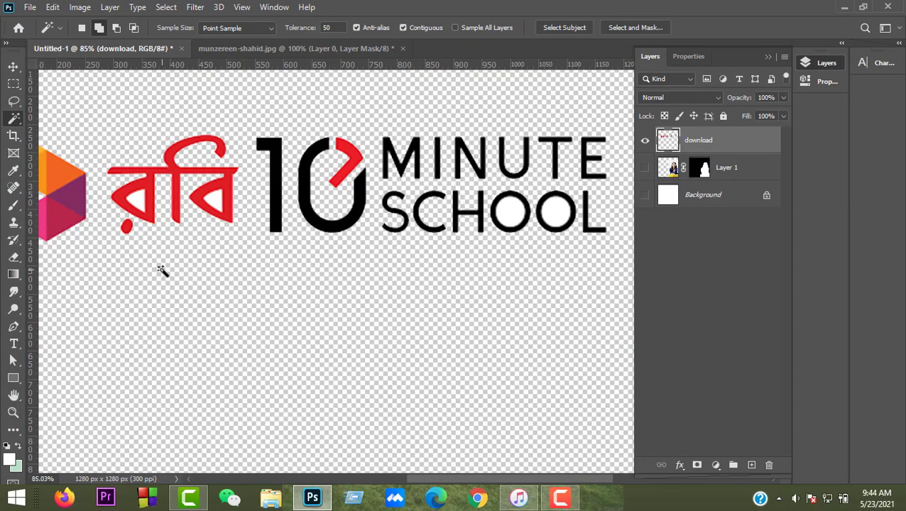
pyautogui.click(135, 201)
pyautogui.click(213, 202)
pyautogui.click(517, 213)
pyautogui.click(547, 206)
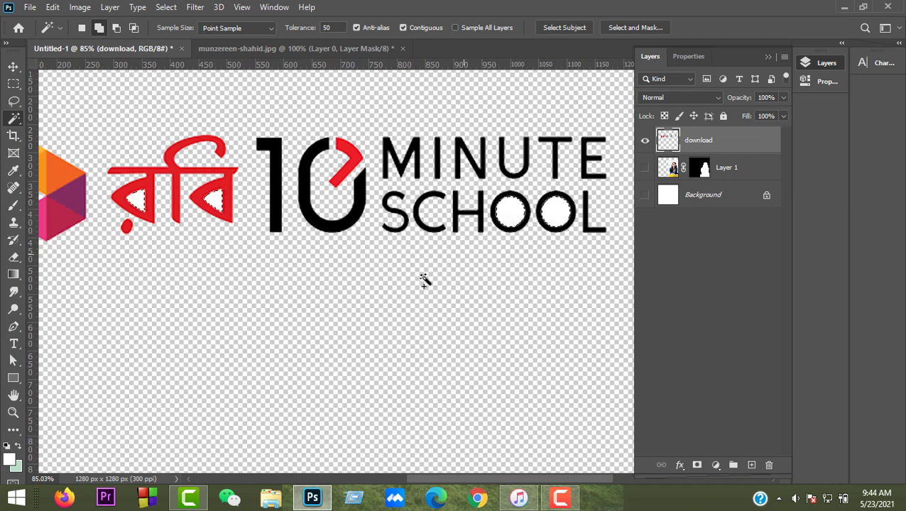
pyautogui.scroll(-4, 415, 282)
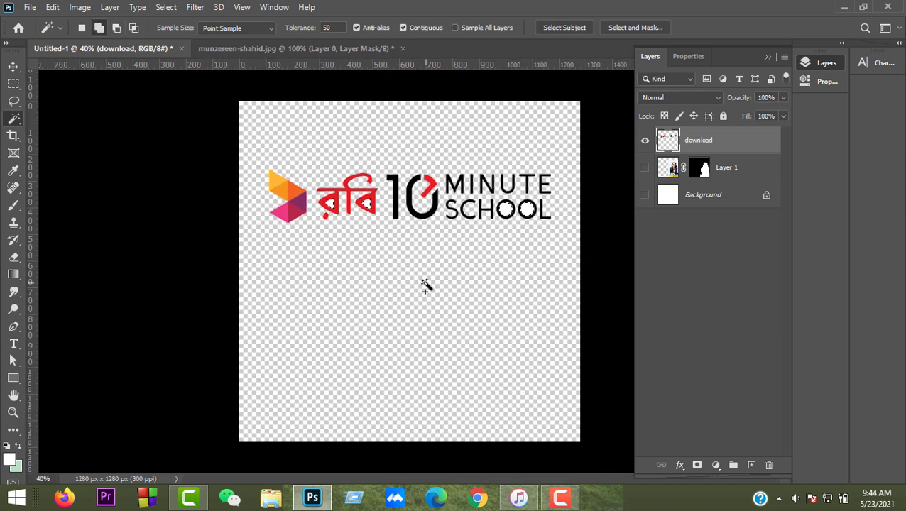
pyautogui.scroll(1, 408, 225)
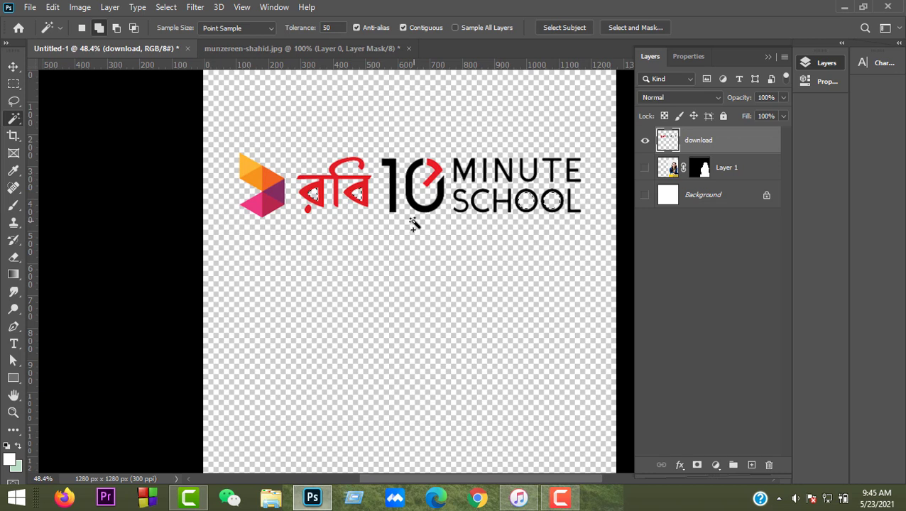
pyautogui.hotkey('ctrl', 'd')
# Show Layer 1 and the Background layer again beneath the cleaned-up logo
pyautogui.click(645, 167)
pyautogui.click(645, 194)
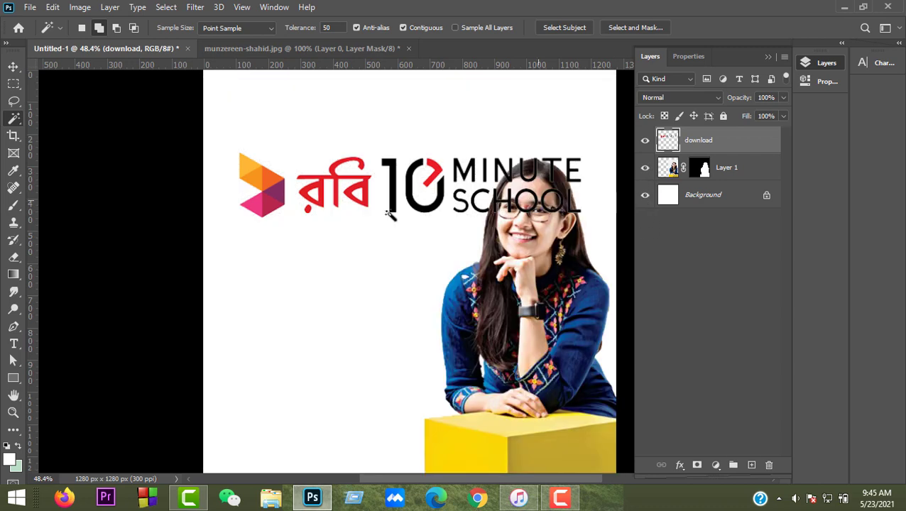
pyautogui.click(13, 67)
pyautogui.moveTo(323, 221); pyautogui.dragTo(298, 226)
# Create an 80 by 80 px red rectangle and place it exactly in the canvas's upper-left corner
pyautogui.scroll(2, 217, 214)
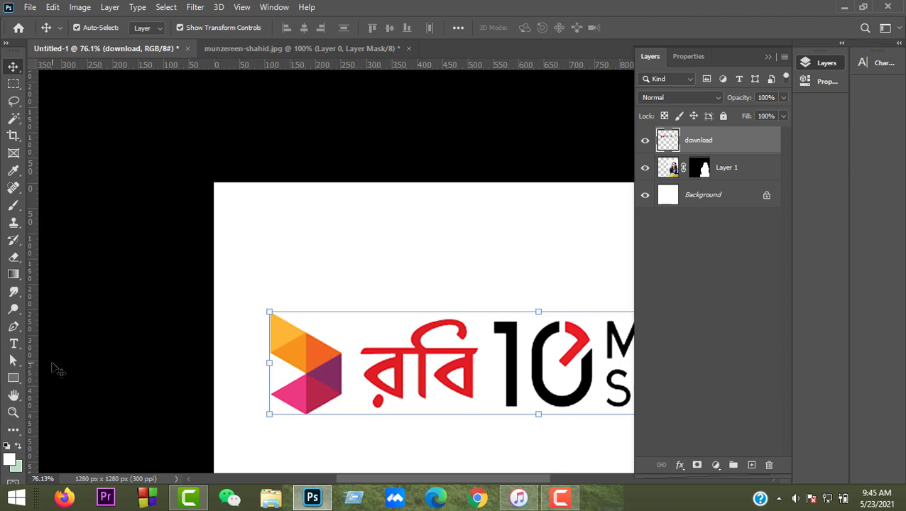
pyautogui.moveTo(13, 378); pyautogui.dragTo(62, 382)
pyautogui.click(63, 381)
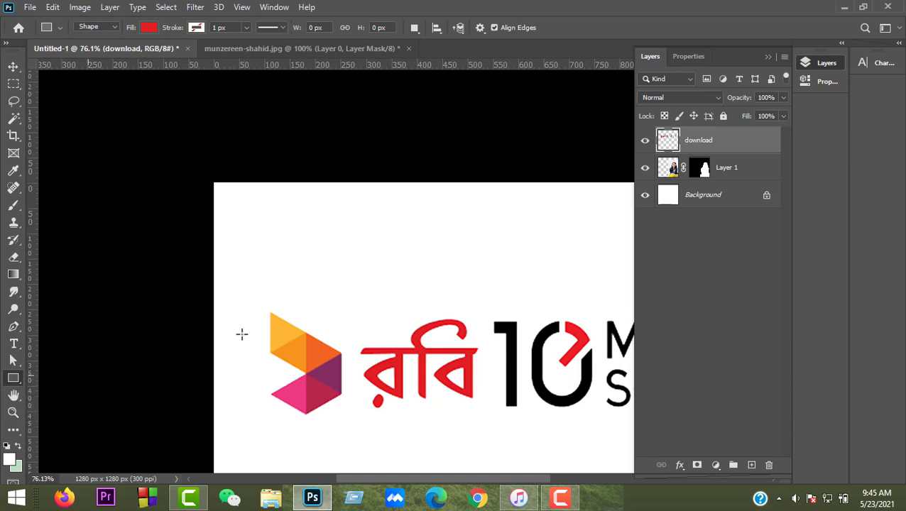
pyautogui.click(328, 256)
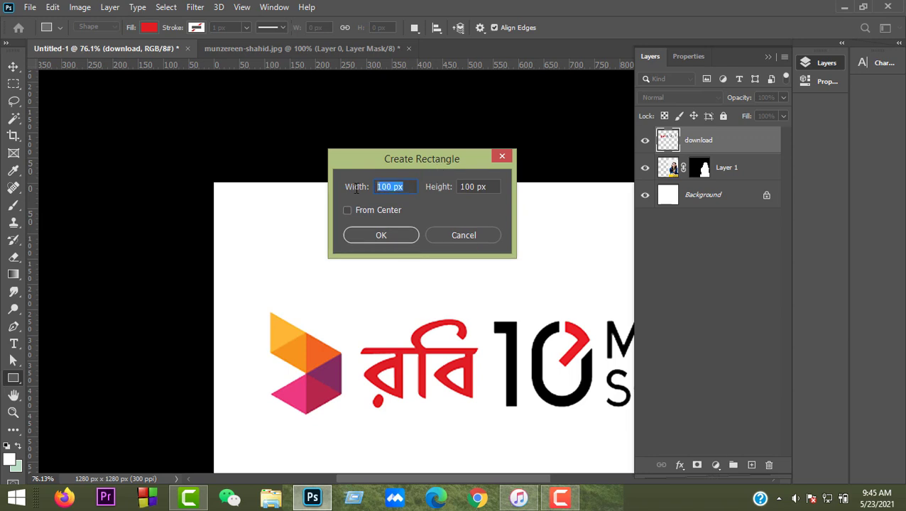
pyautogui.write('80')
pyautogui.click(488, 186)
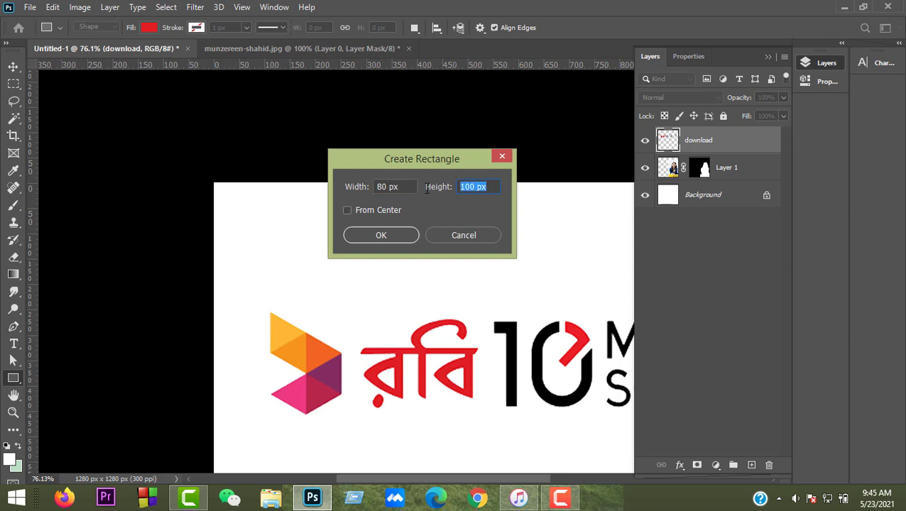
pyautogui.write('80')
pyautogui.click(395, 234)
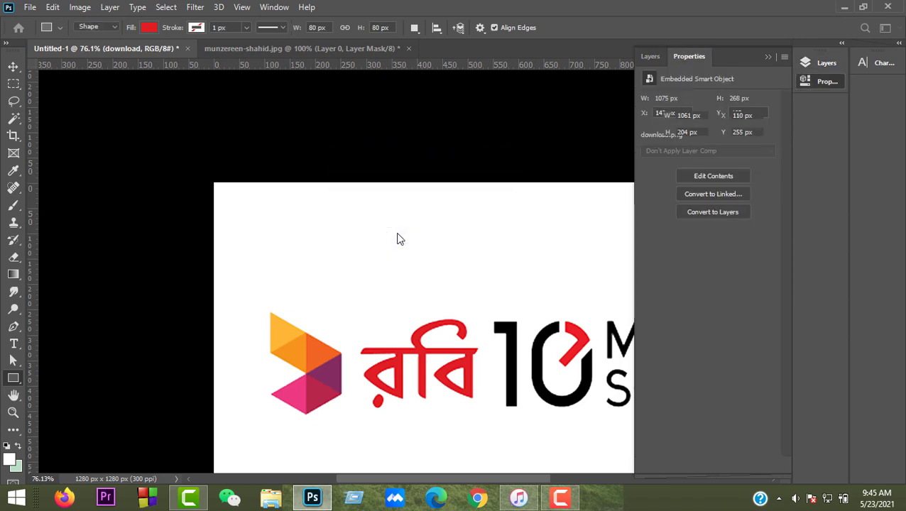
pyautogui.click(12, 67)
pyautogui.moveTo(339, 277); pyautogui.dragTo(225, 203)
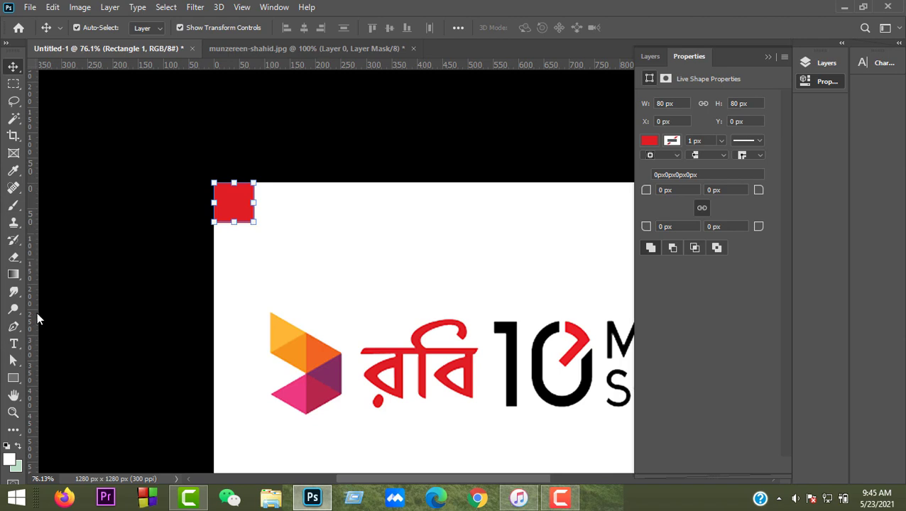
# Add a vertical guide at the red square's right edge and a horizontal guide at its bottom edge, and delete the square
pyautogui.hotkey('ctrl', 'h')
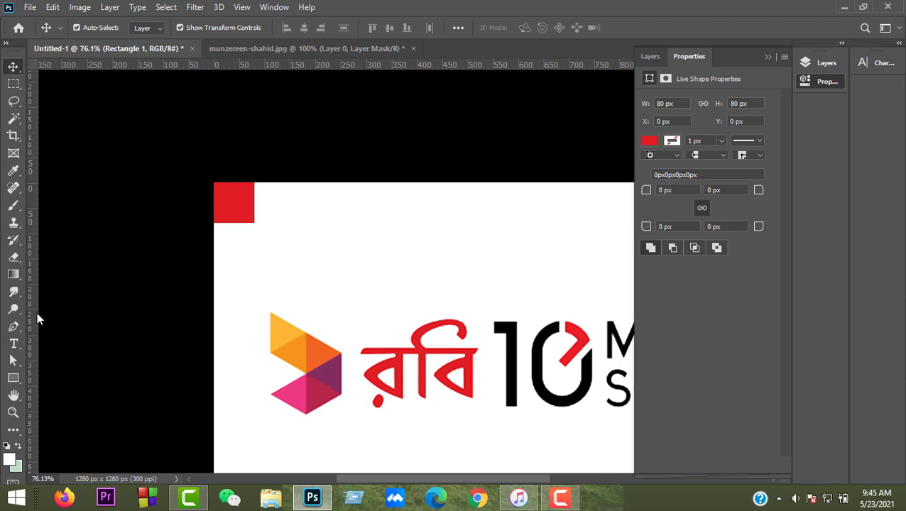
pyautogui.hotkey('ctrl', 'r')
pyautogui.hscroll(3, 37, 313)
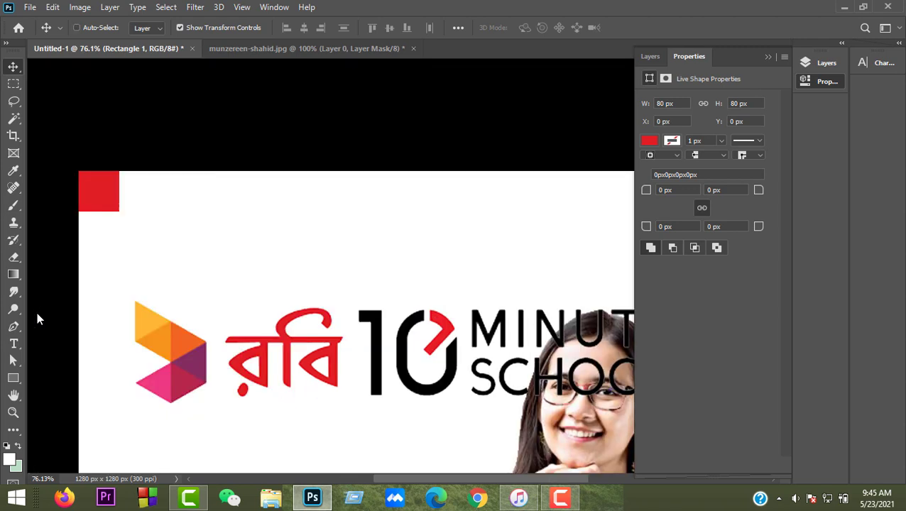
pyautogui.hotkey('ctrl', 'r')
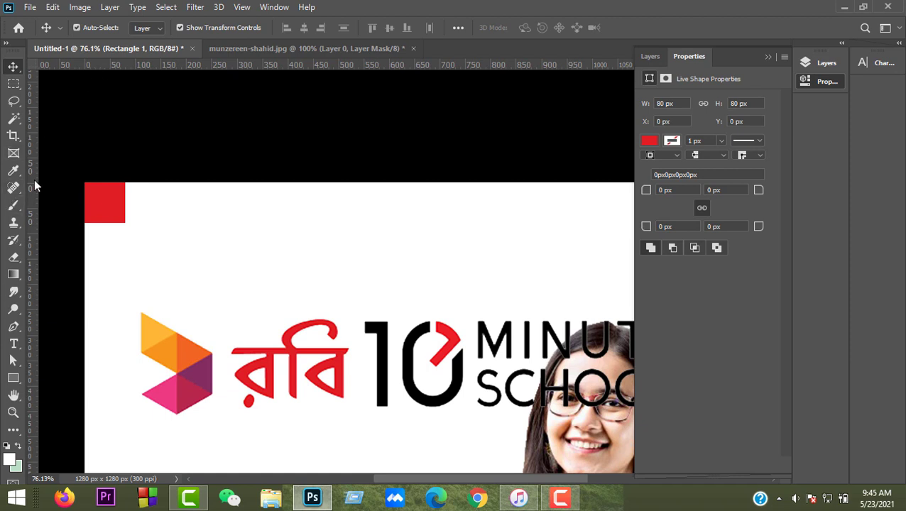
pyautogui.moveTo(34, 186); pyautogui.dragTo(125, 162)
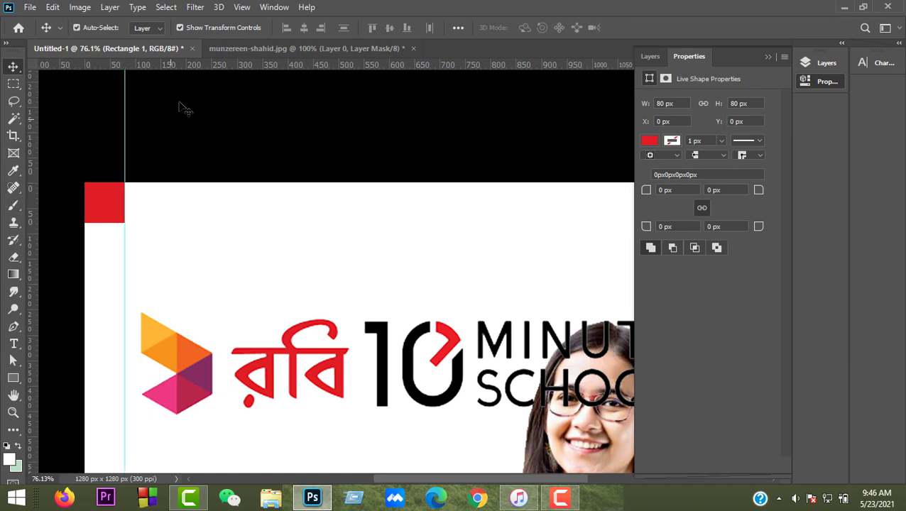
pyautogui.moveTo(188, 73); pyautogui.dragTo(179, 222)
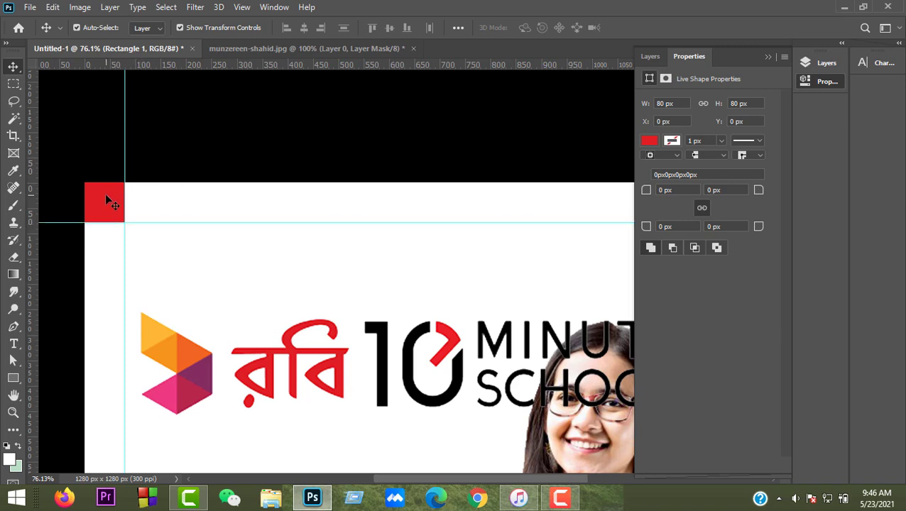
pyautogui.press('Delete')
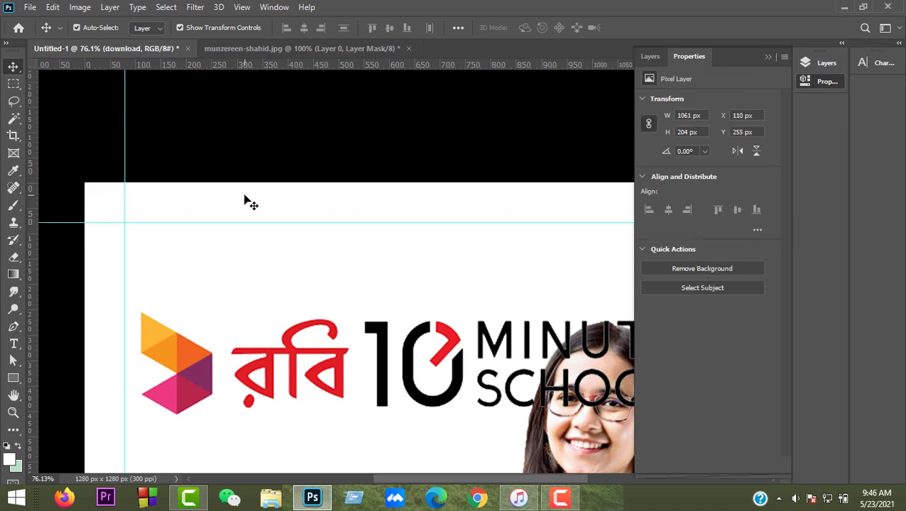
# Move the logo to the guides' intersection at X 80 px, Y 80 px and scale it down to about 609 by 117 px
pyautogui.scroll(-2, 255, 201)
pyautogui.scroll(-2, 255, 205)
pyautogui.scroll(2, 348, 203)
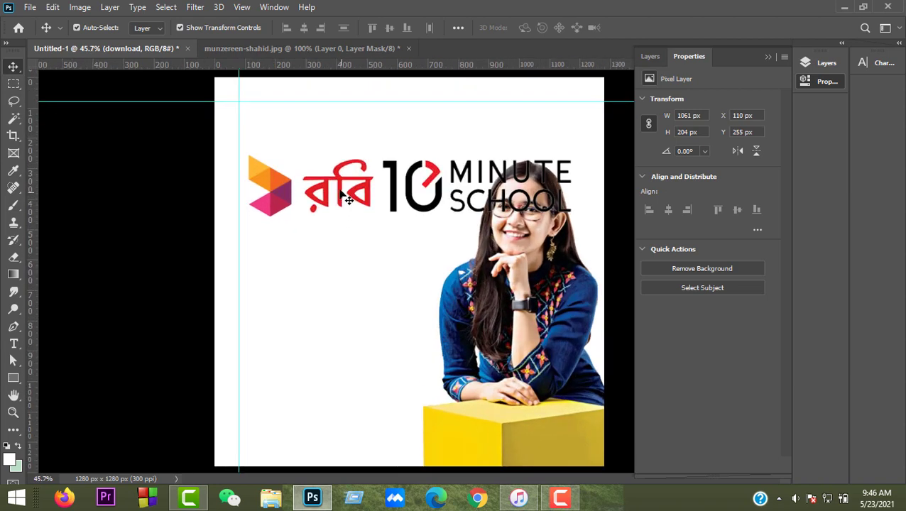
pyautogui.moveTo(341, 200); pyautogui.dragTo(331, 139)
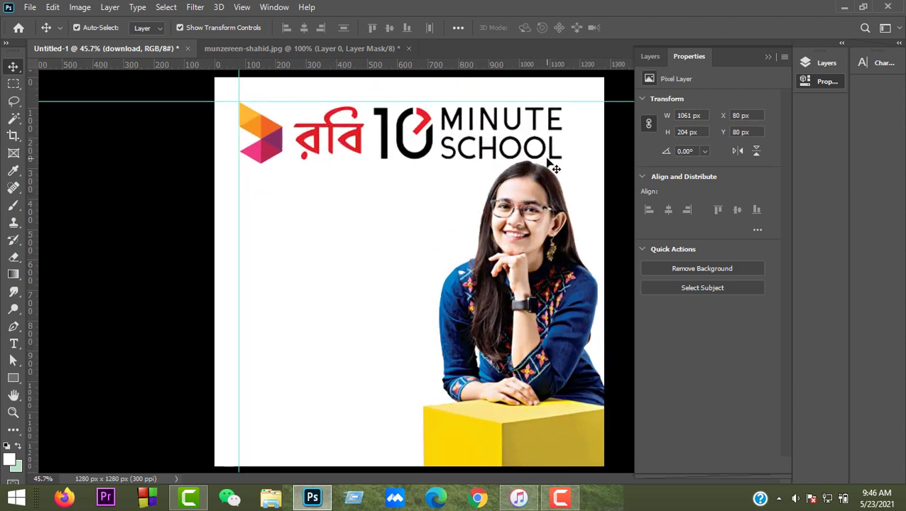
pyautogui.press('ctrl')
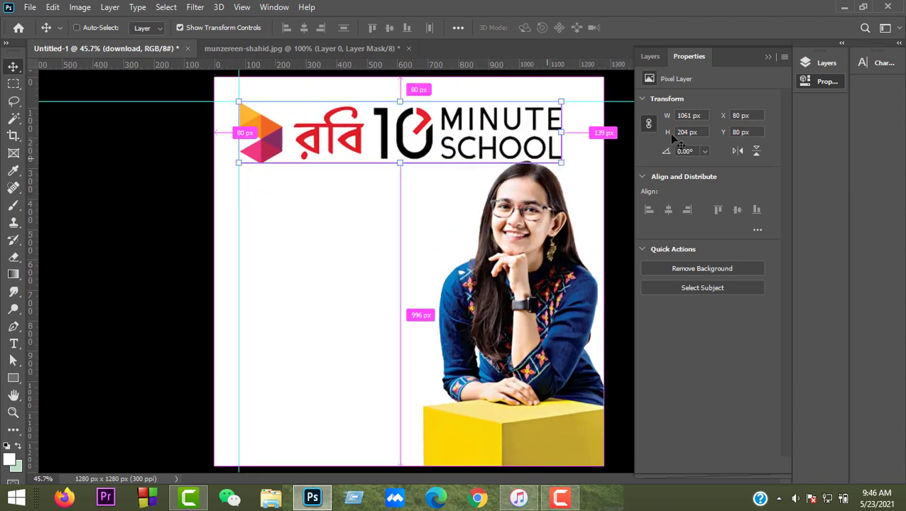
pyautogui.moveTo(561, 165); pyautogui.dragTo(424, 135)
pyautogui.click(658, 29)
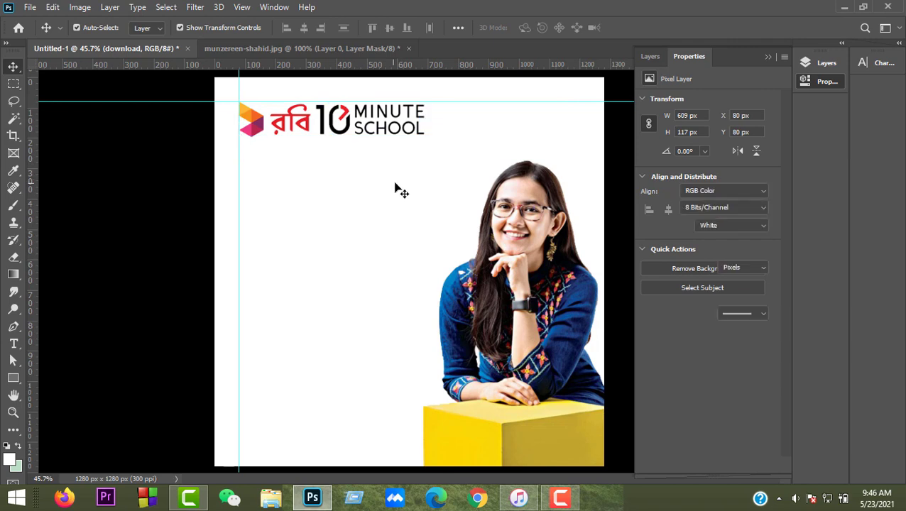
# Make the Background layer active so that new content goes directly above it and beneath the portrait
pyautogui.scroll(-1, 415, 208)
pyautogui.scroll(3, 416, 209)
pyautogui.scroll(-2, 417, 209)
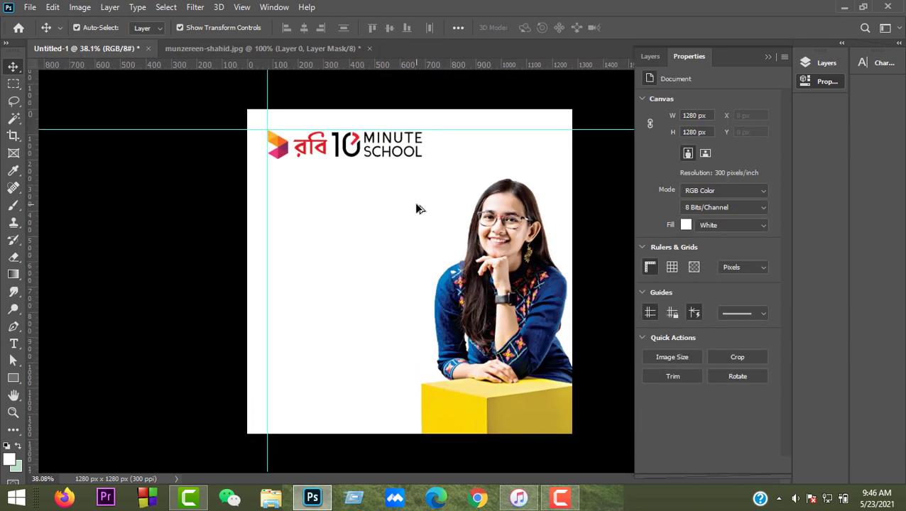
pyautogui.click(826, 63)
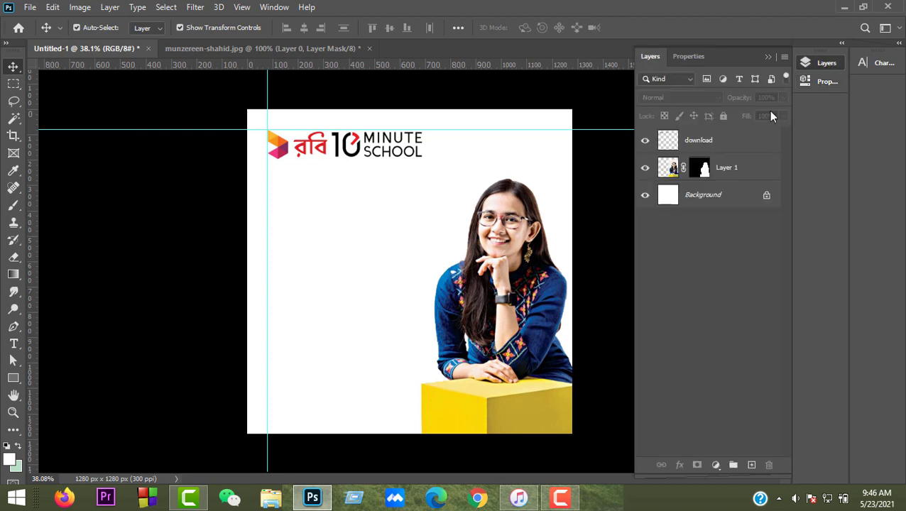
pyautogui.click(646, 169)
pyautogui.click(646, 168)
pyautogui.click(752, 177)
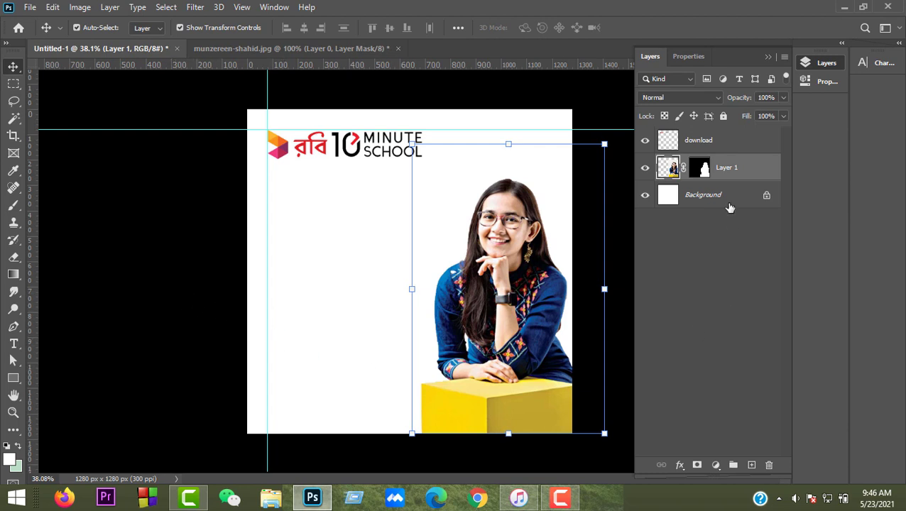
pyautogui.click(714, 198)
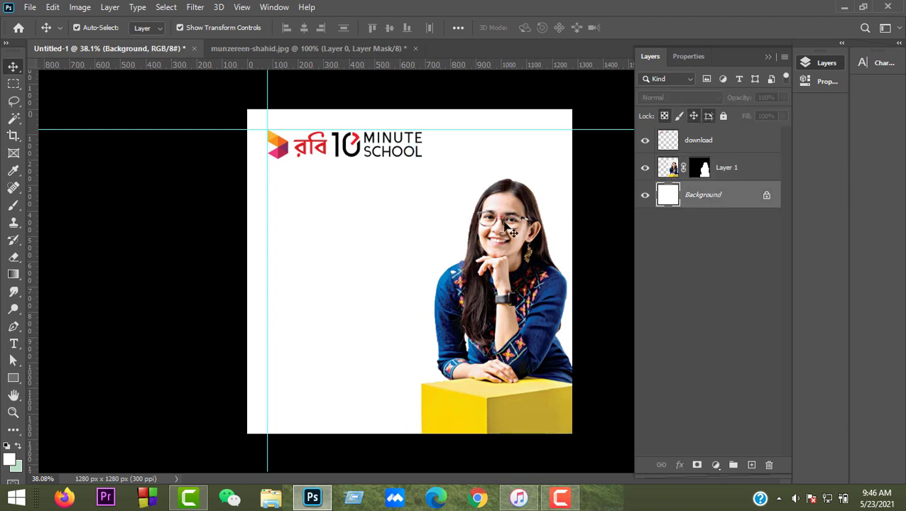
# Set the Pen tool to Shape mode with a red e11f26 fill
pyautogui.click(14, 328)
pyautogui.rightClick(14, 328)
pyautogui.click(63, 328)
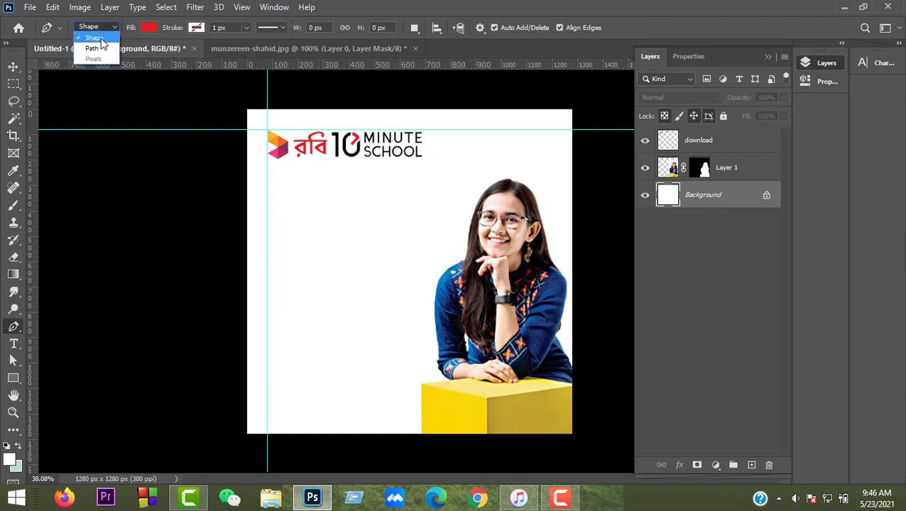
pyautogui.click(95, 38)
pyautogui.click(149, 27)
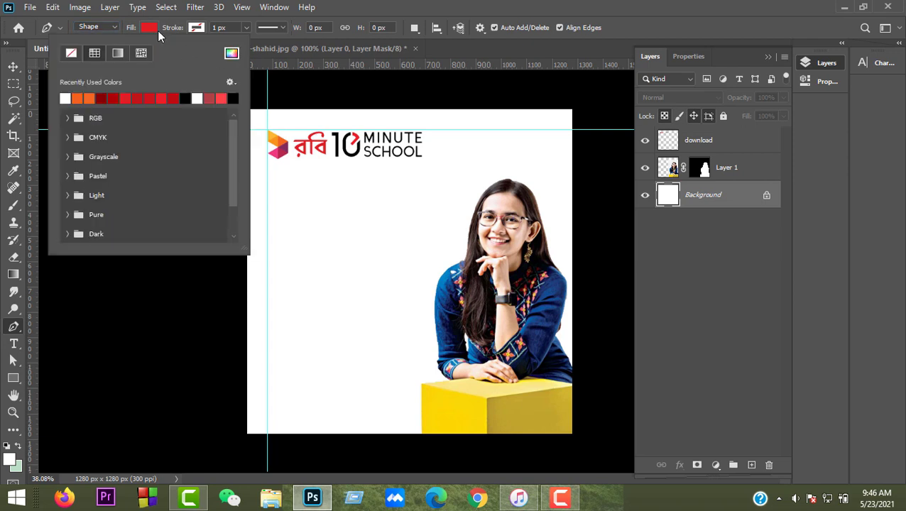
pyautogui.click(232, 55)
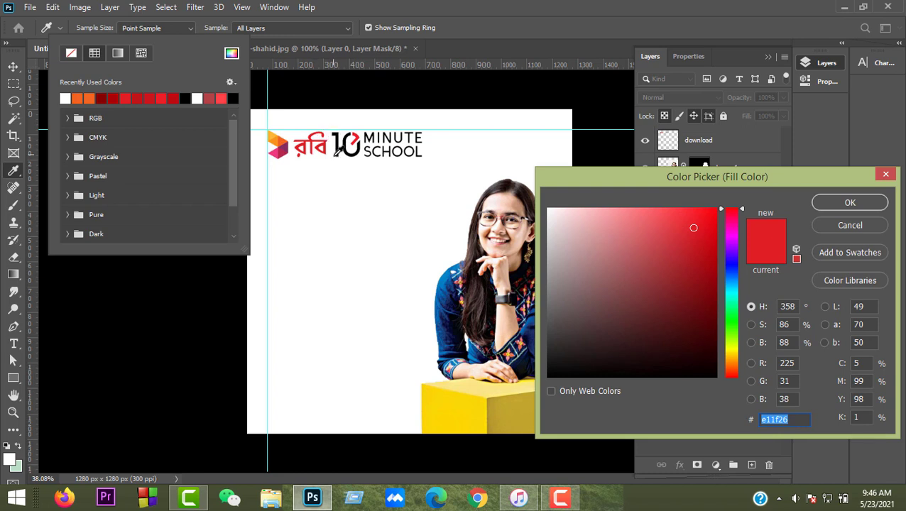
pyautogui.click(851, 204)
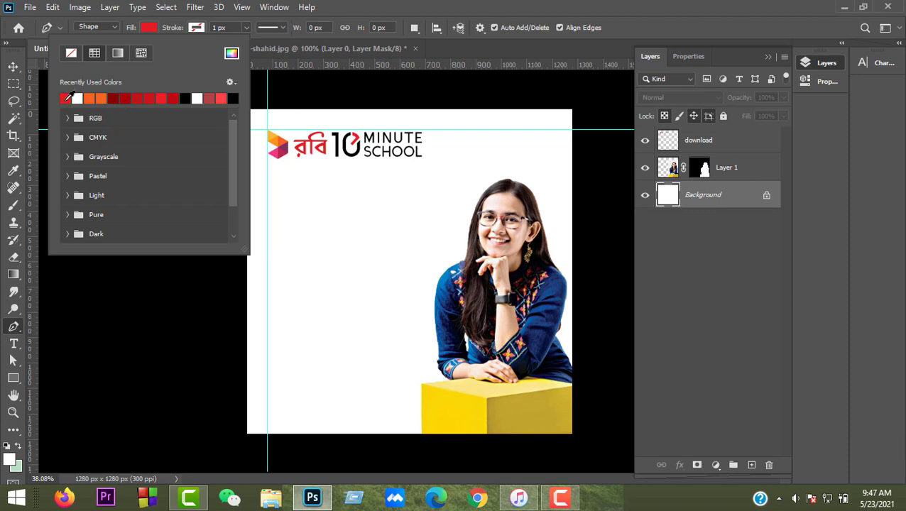
pyautogui.click(149, 30)
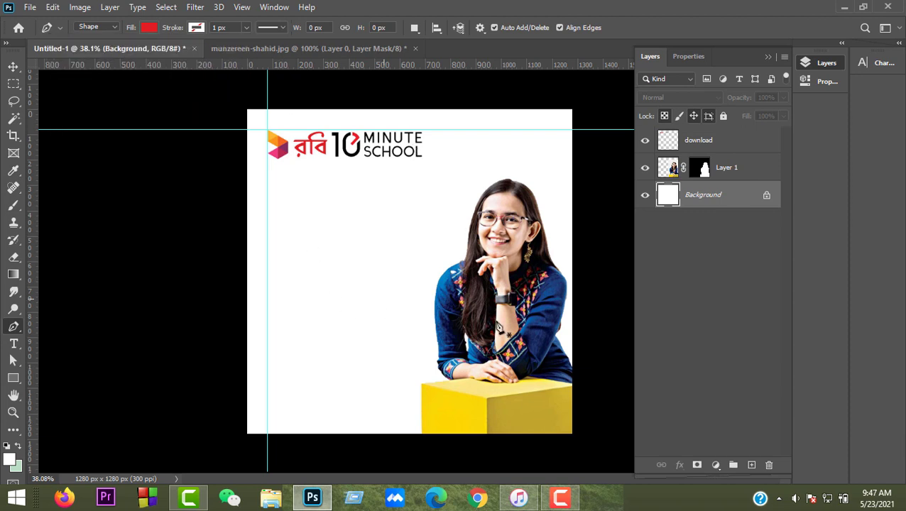
# Start a pen shape outside the canvas's left edge and curve its first segment into the canvas's lower-left area, about 515 px wide
pyautogui.hotkey('ctrl', '-')
pyautogui.hotkey('ctrl', '+')
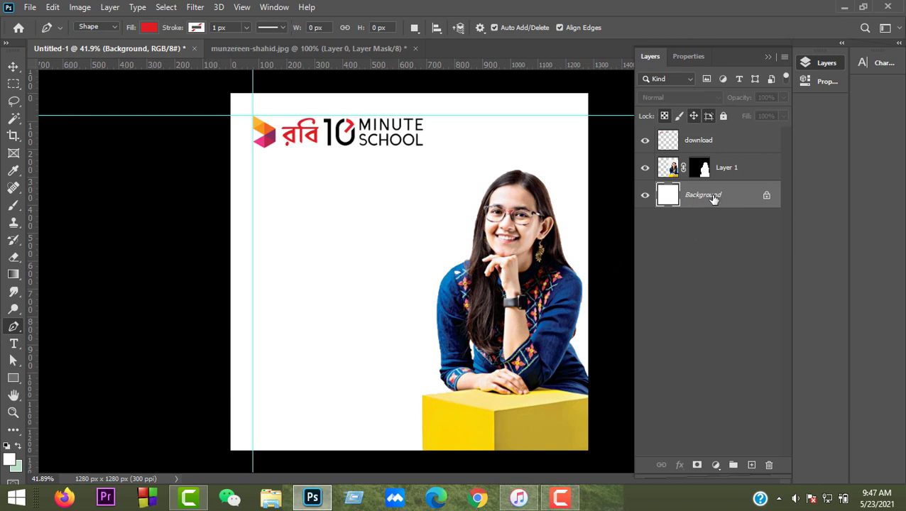
pyautogui.click(199, 332)
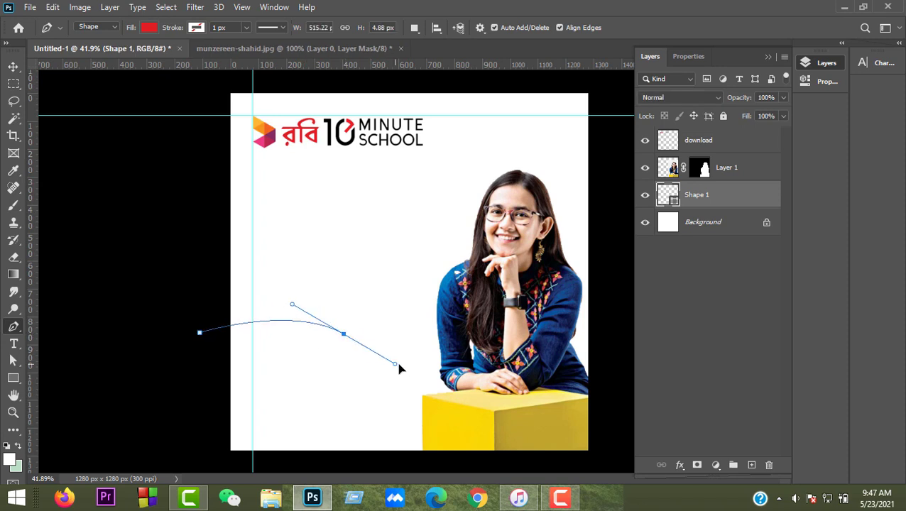